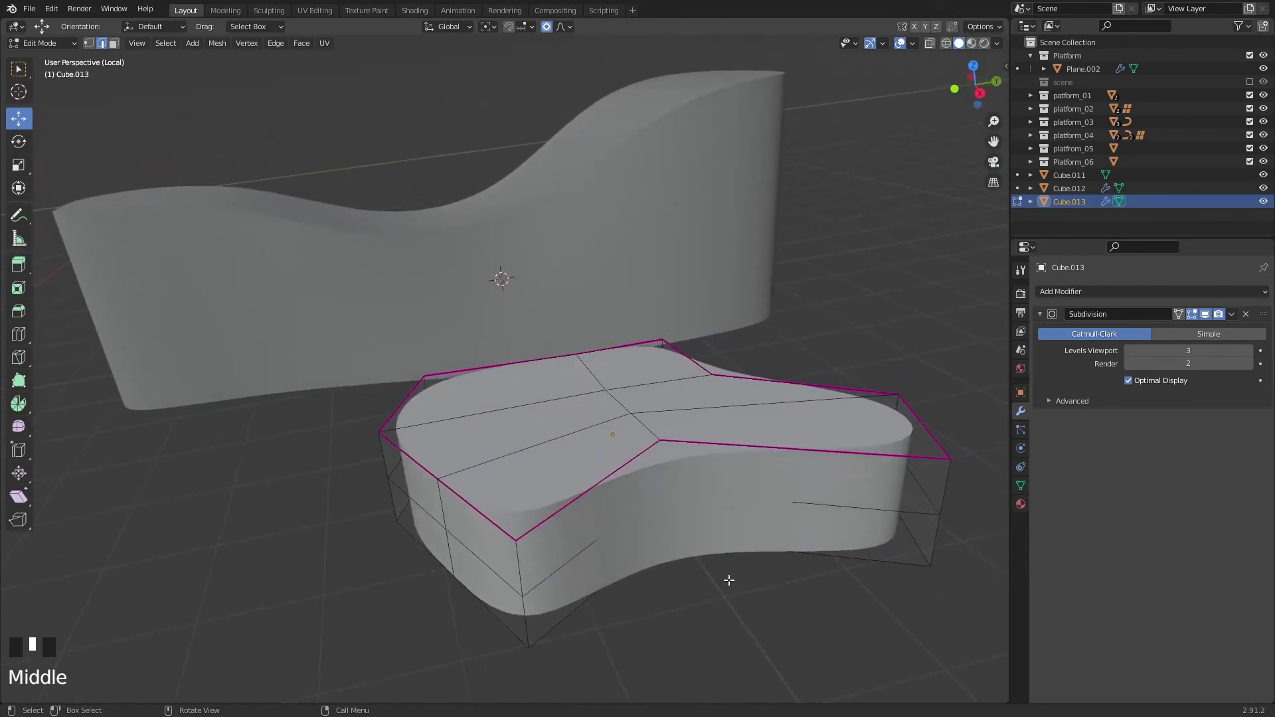
Raise the top edges at the wide end of the small curved platform to slope its surface, and return to Object Mode.
{"action": "left_click", "coordinate": [403, 402]}
{"action": "left_click", "coordinate": [399, 463], "text": "shift"}
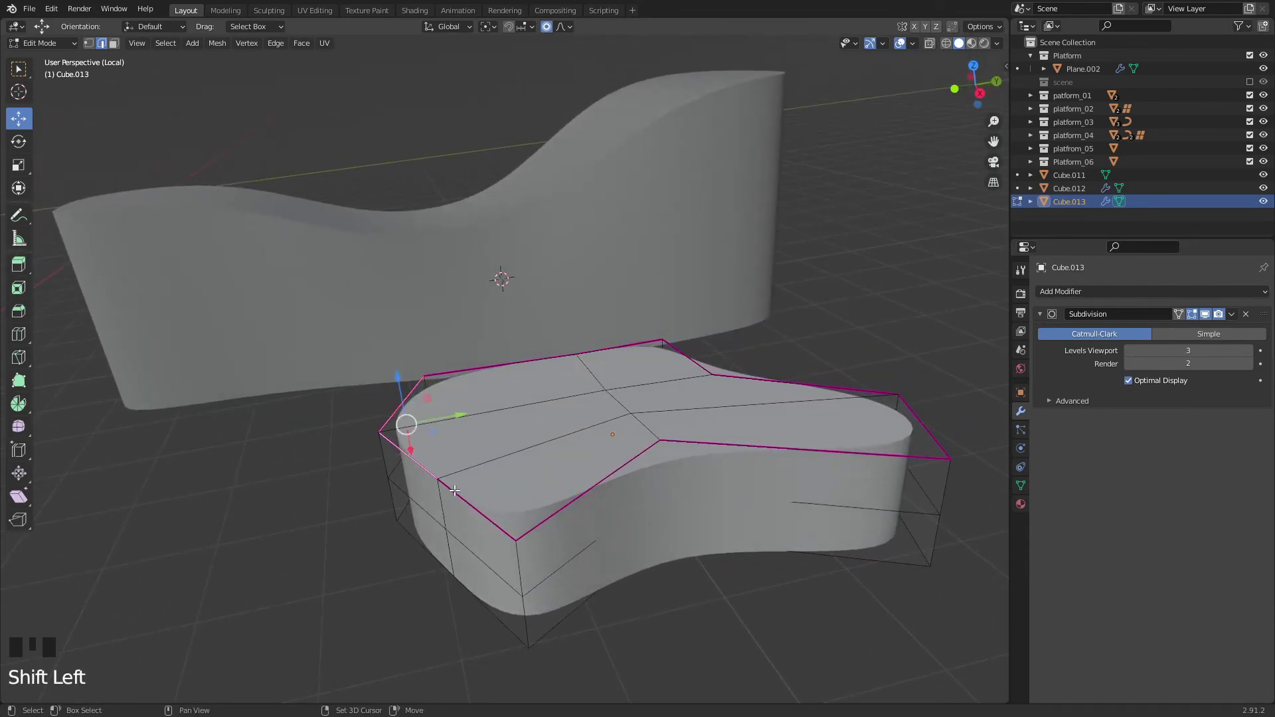
{"action": "left_click", "coordinate": [457, 494], "text": "shift"}
{"action": "left_click_drag", "start_coordinate": [422, 403], "coordinate": [410, 332]}
{"action": "scroll", "coordinate": [413, 363], "scroll_direction": "up", "scroll_amount": 10}
{"action": "scroll", "coordinate": [418, 367], "scroll_direction": "up", "scroll_amount": 12}
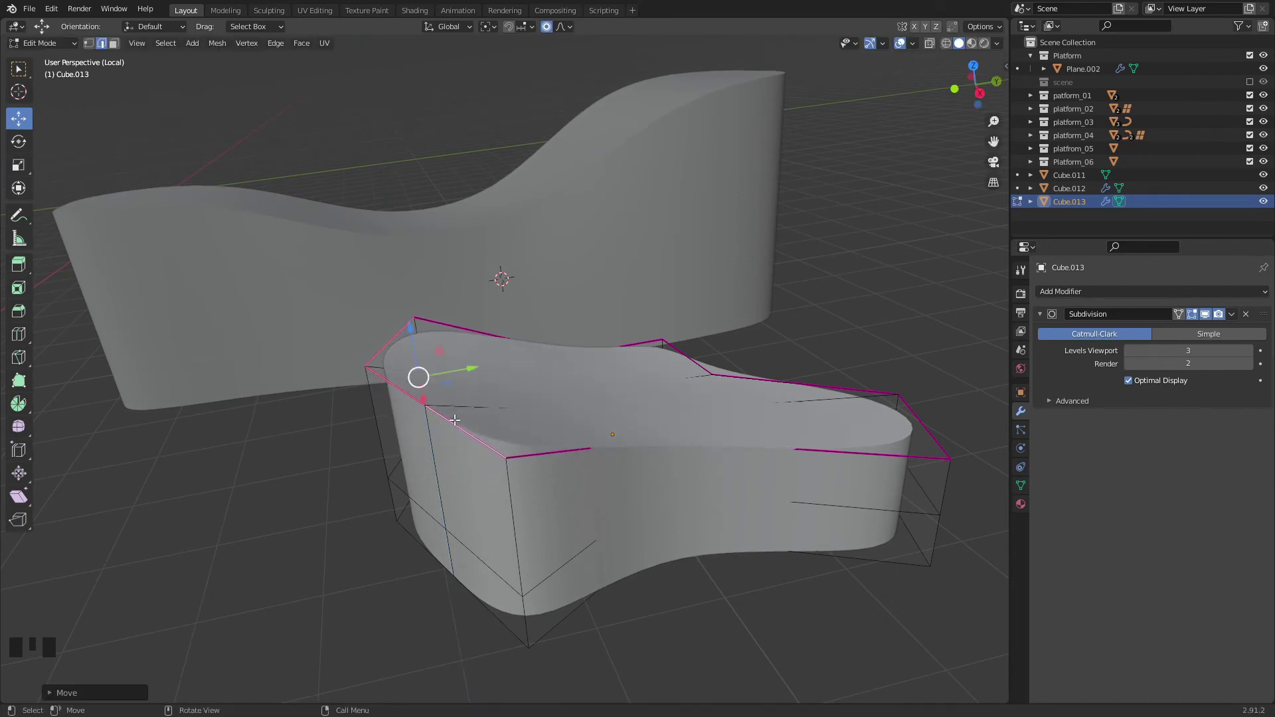
{"action": "left_click", "coordinate": [803, 324]}
{"action": "middle_click_drag", "start_coordinate": [731, 392], "coordinate": [728, 549]}
{"action": "left_click", "coordinate": [787, 549]}
{"action": "key", "text": "Tab"}
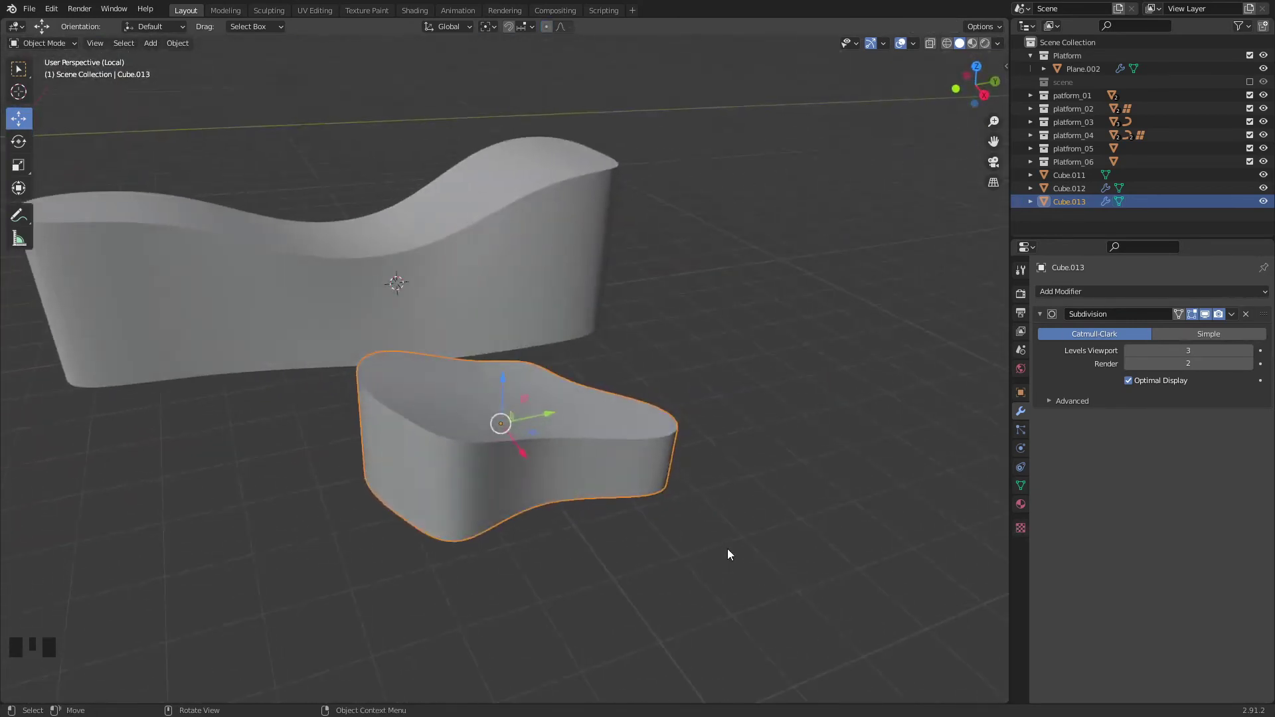
{"action": "key", "text": "shift+d"}
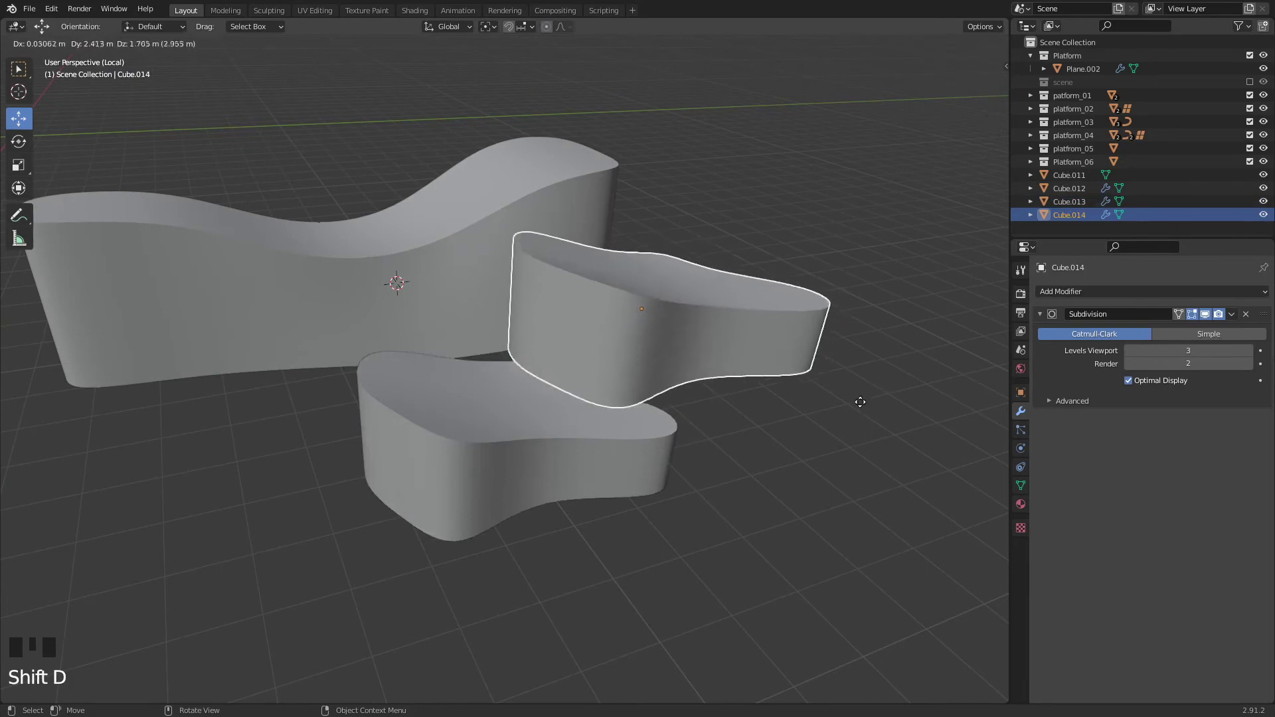
{"action": "left_click", "coordinate": [886, 418]}
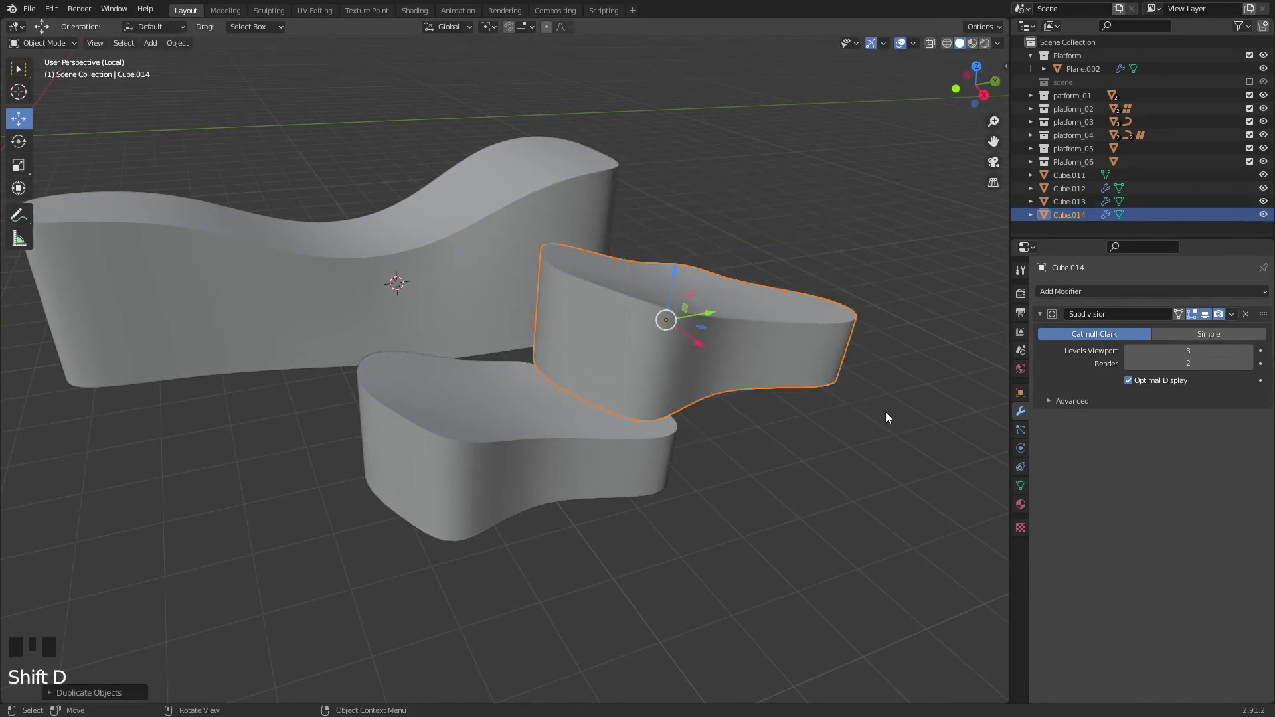
{"action": "key", "text": "ctrl+z"}
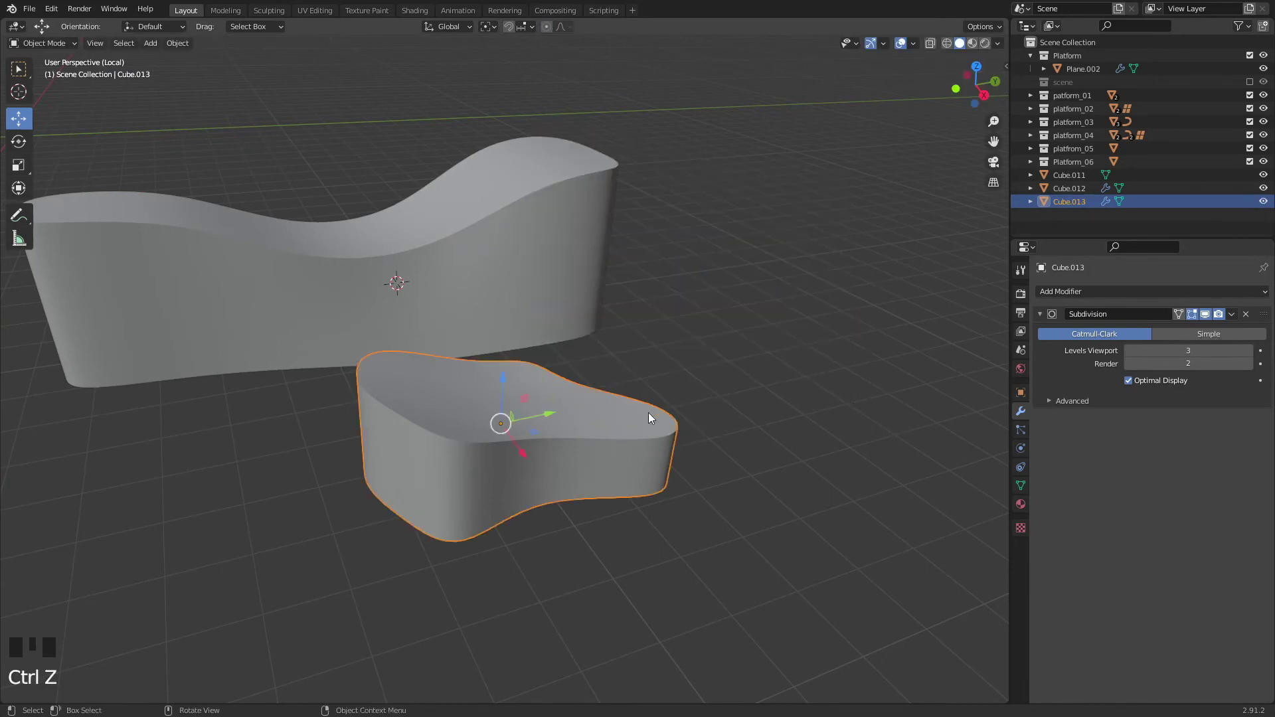
Duplicate the small curved platform and offset the copy along the Y axis.
{"action": "left_click_drag", "start_coordinate": [549, 413], "coordinate": [702, 391]}
{"action": "key", "text": "shift+d"}
{"action": "right_click", "coordinate": [554, 387]}
{"action": "key", "text": "y"}
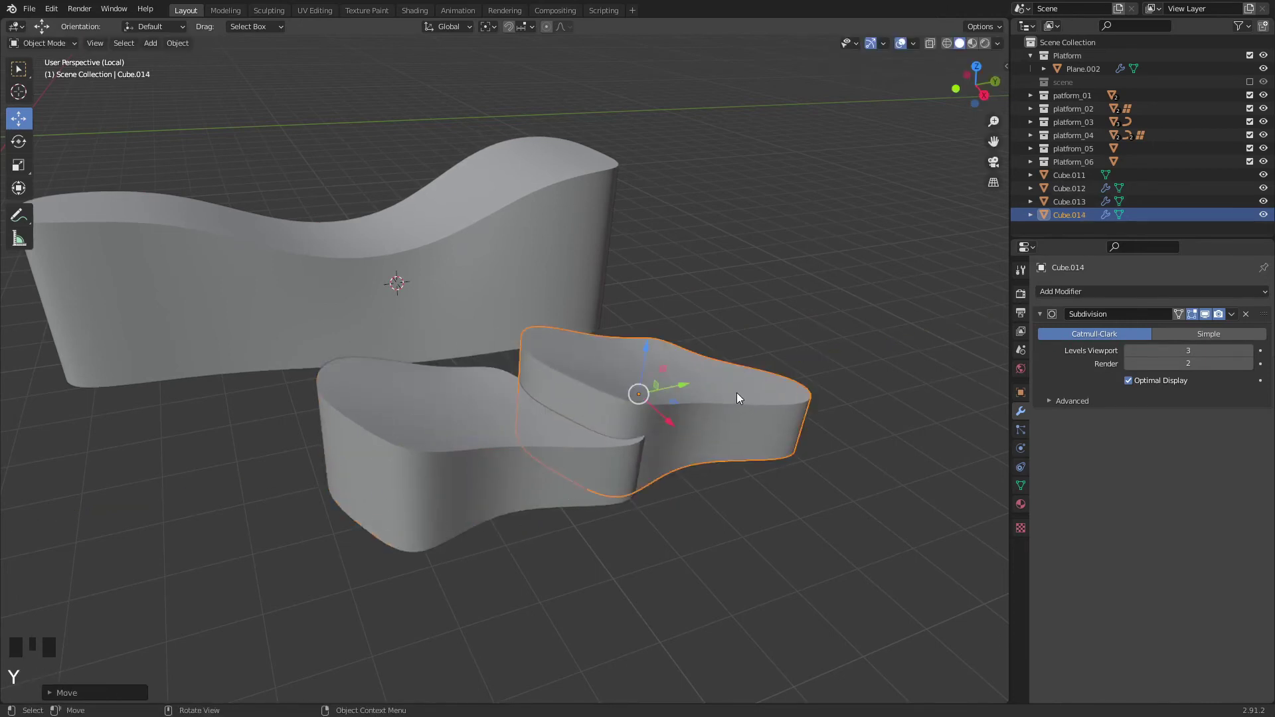
Rotate the duplicated platform about the Z axis by roughly half a turn.
{"action": "key", "text": "r"}
{"action": "key", "text": "y"}
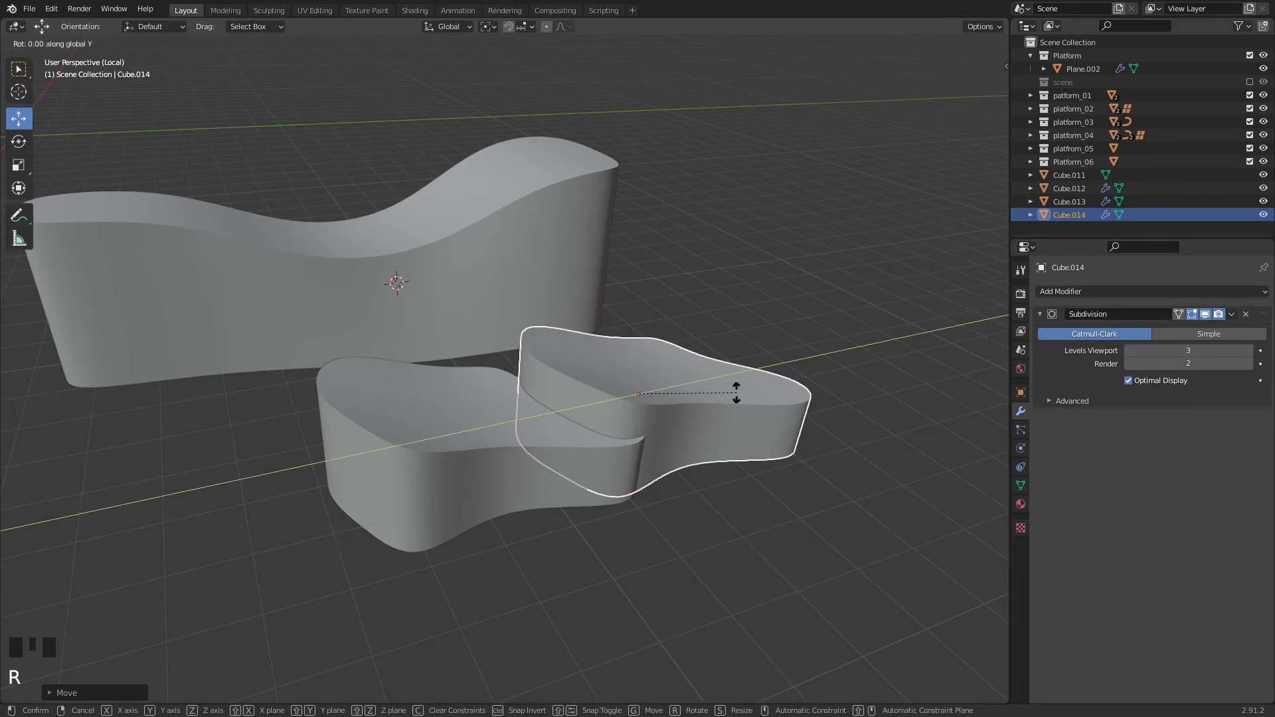
{"action": "key", "text": "z"}
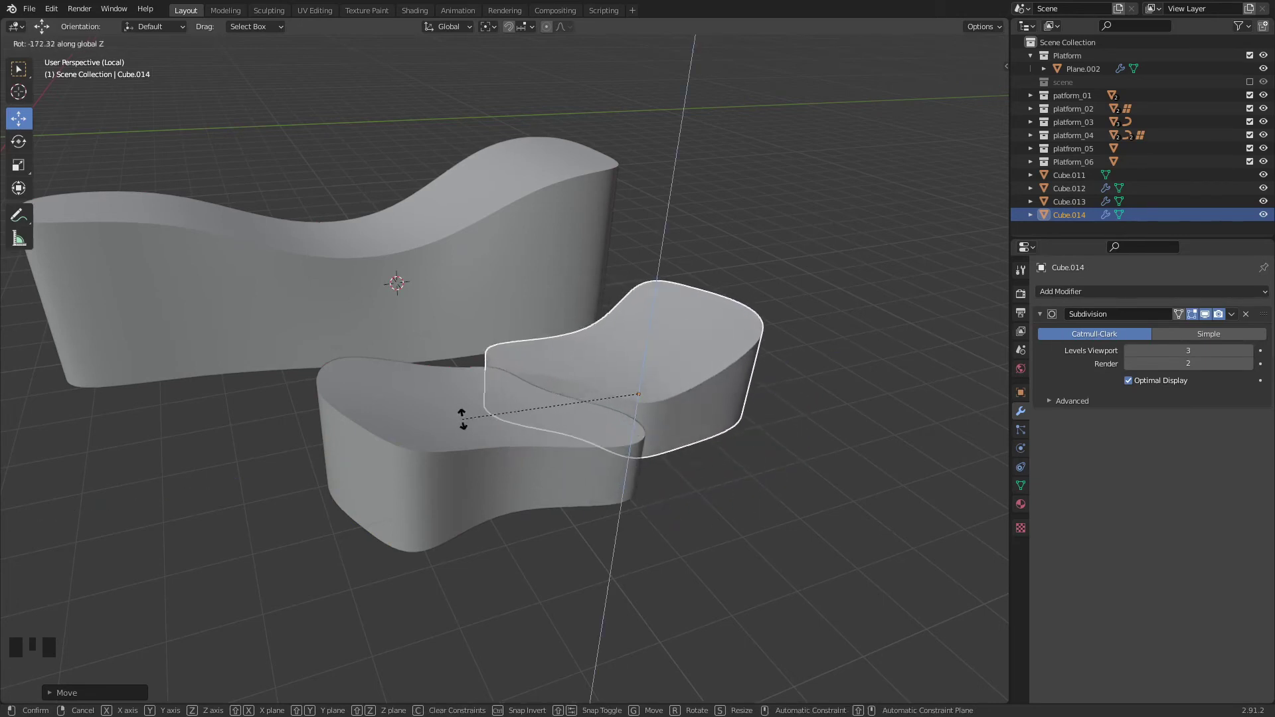
{"action": "left_click", "coordinate": [461, 400]}
Select both small curved platforms and move them together in front of the large wavy platform.
{"action": "left_click_drag", "start_coordinate": [692, 404], "coordinate": [792, 545]}
{"action": "middle_click_drag", "start_coordinate": [792, 545], "coordinate": [718, 518]}
{"action": "left_click_drag", "start_coordinate": [491, 322], "coordinate": [631, 448]}
{"action": "middle_click_drag", "start_coordinate": [648, 455], "coordinate": [609, 414]}
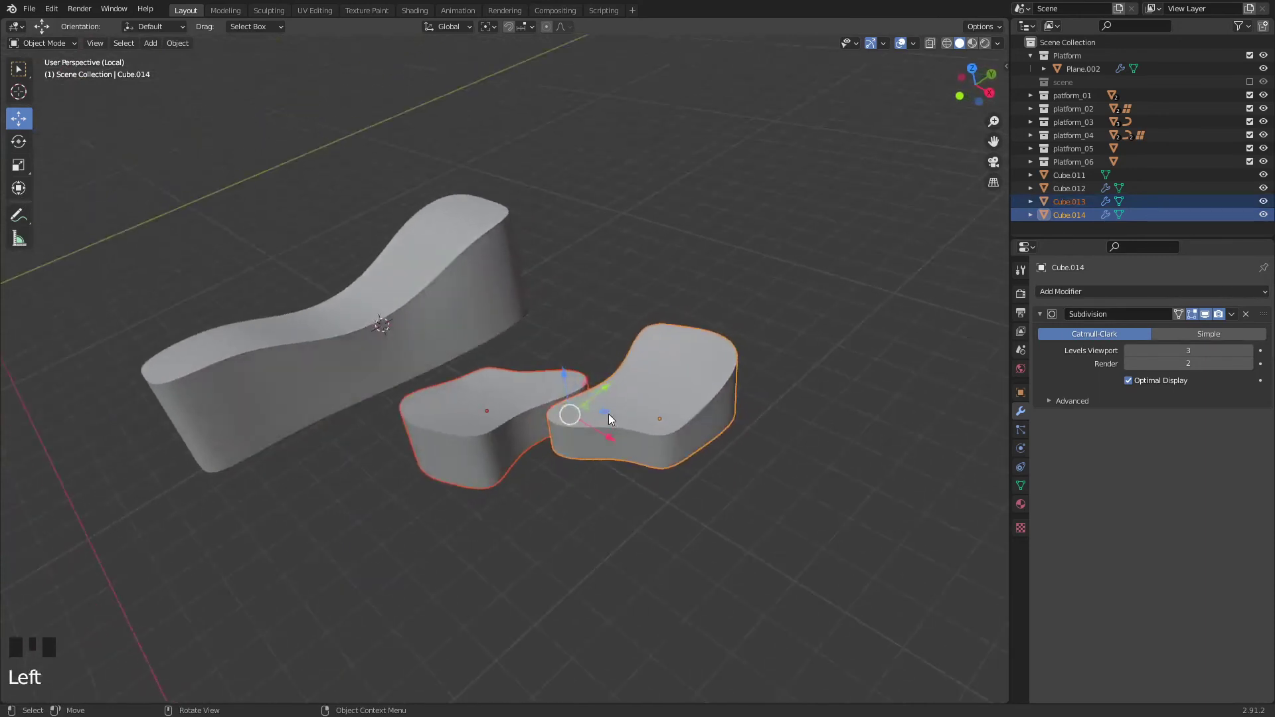
{"action": "left_click_drag", "start_coordinate": [609, 413], "coordinate": [289, 460]}
{"action": "left_click", "coordinate": [518, 458]}
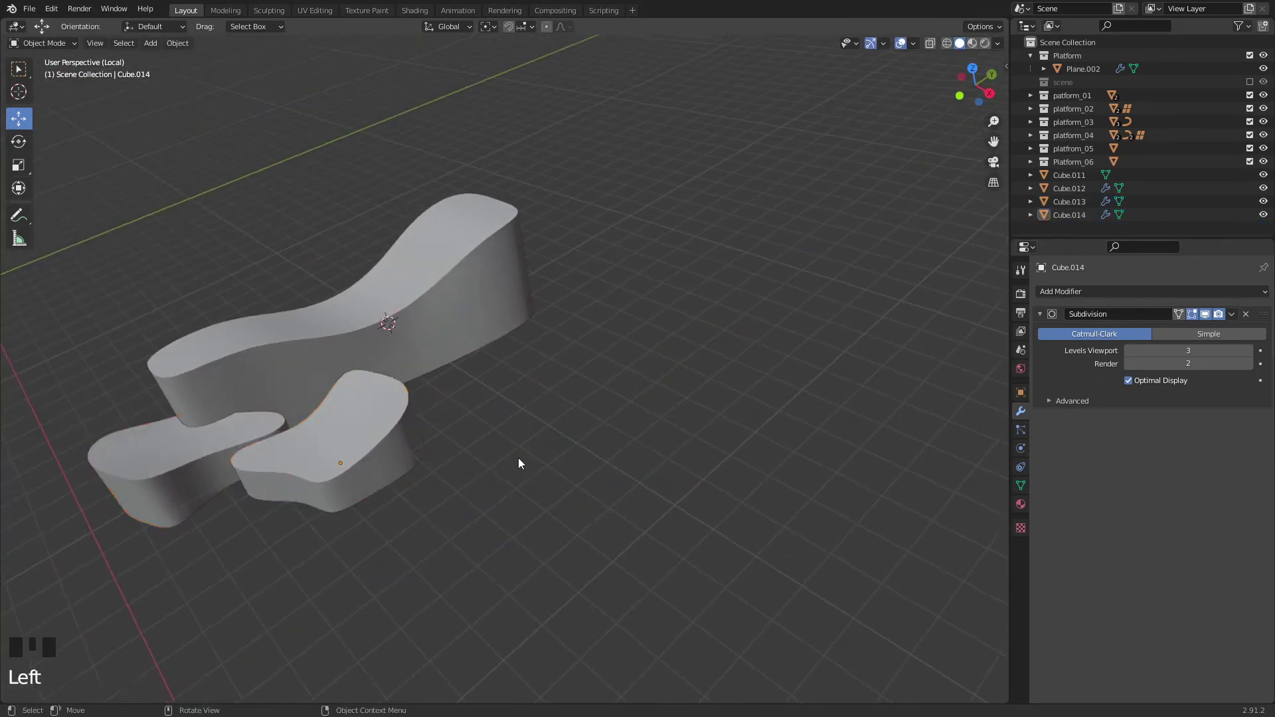
{"action": "middle_click_drag", "start_coordinate": [518, 458], "coordinate": [725, 559]}
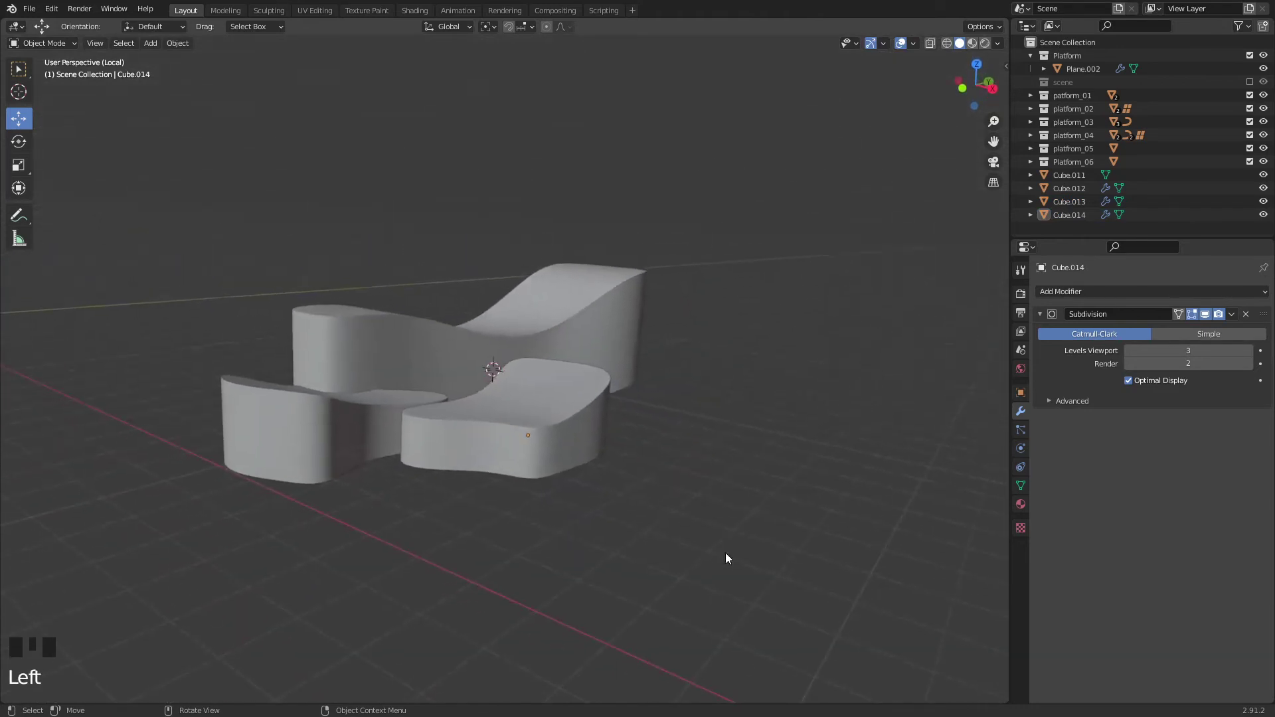
{"action": "middle_click_drag", "start_coordinate": [698, 457], "coordinate": [538, 462]}
{"action": "scroll", "coordinate": [537, 302], "scroll_direction": "down", "scroll_amount": 3}
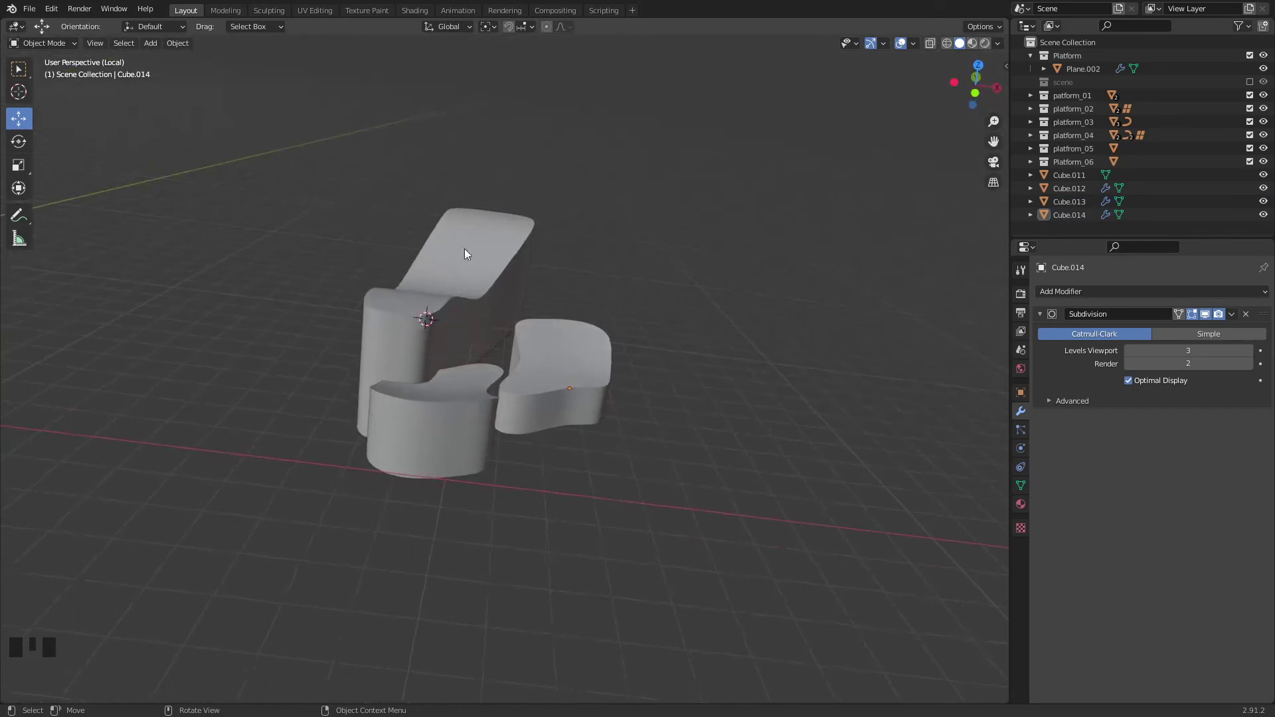
{"action": "middle_click_drag", "start_coordinate": [465, 248], "coordinate": [696, 437]}
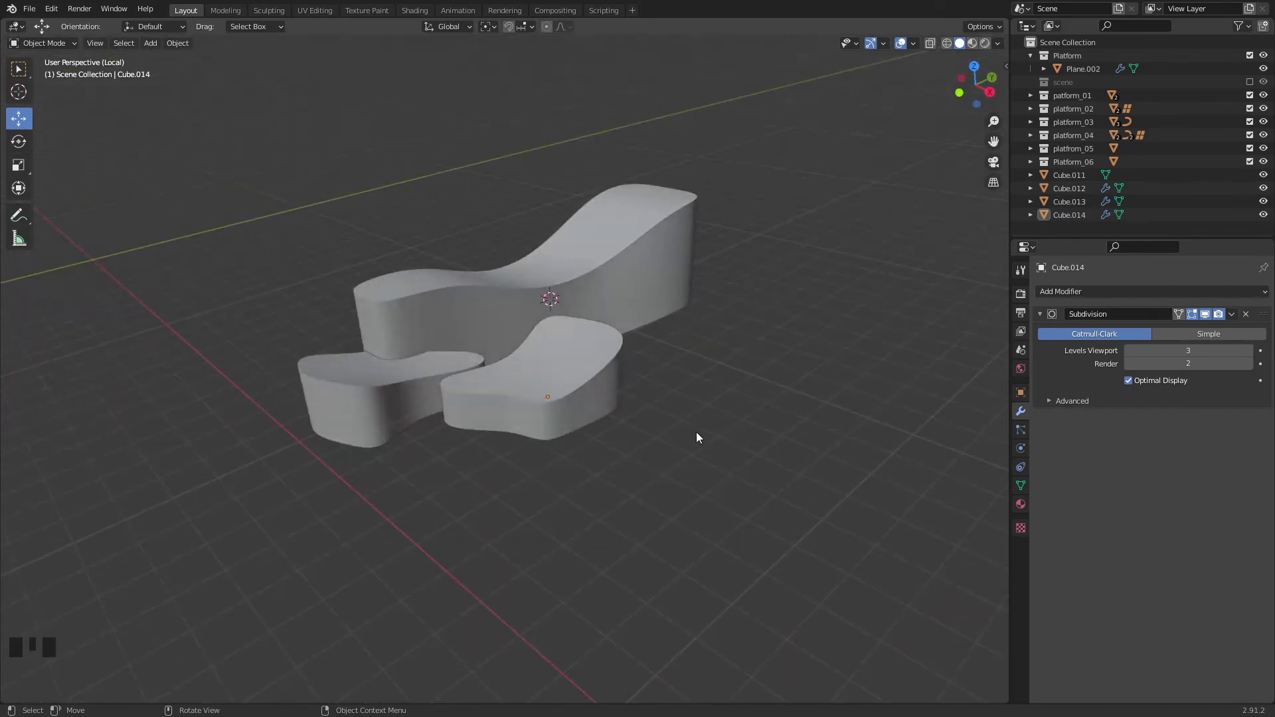
{"action": "key", "text": "Tab"}
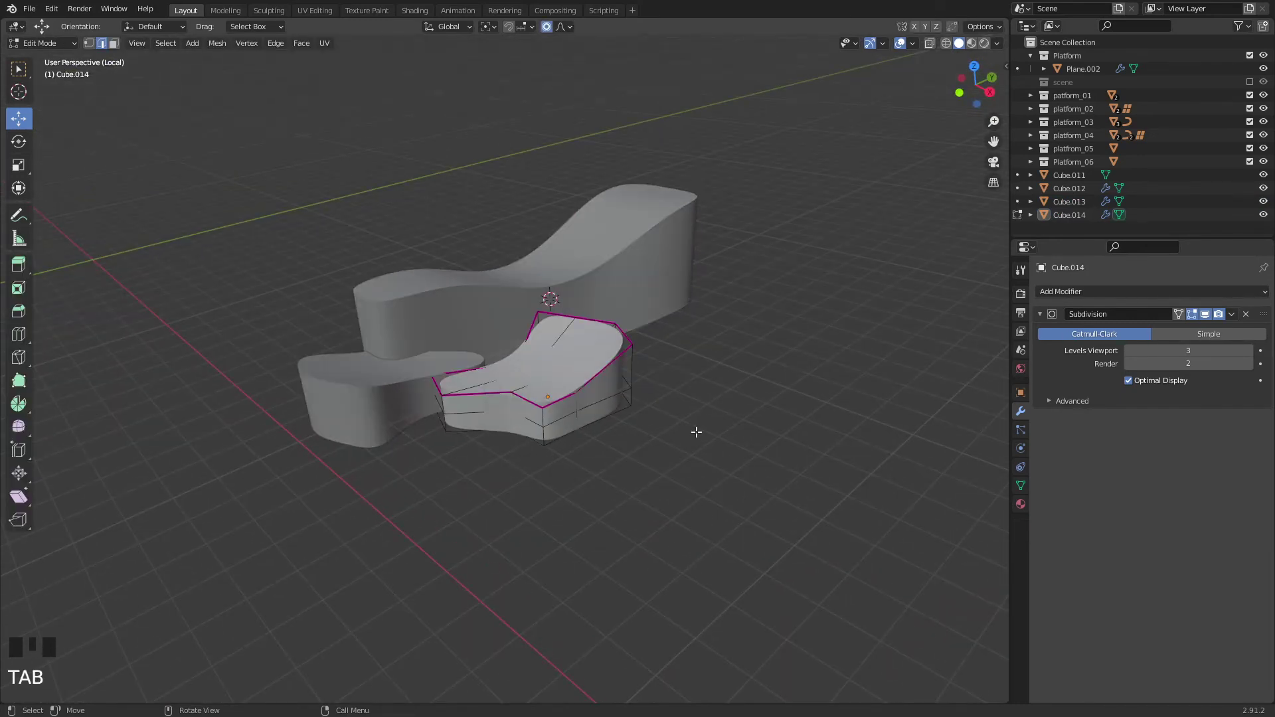
{"action": "key", "text": "Tab"}
Leave the isolated view and move Cube.011 through Cube.014 together, well away from the other platforms.
{"action": "key", "text": "slash"}
{"action": "middle_click_drag", "start_coordinate": [696, 433], "coordinate": [771, 439]}
{"action": "left_click_drag", "start_coordinate": [672, 258], "coordinate": [797, 407]}
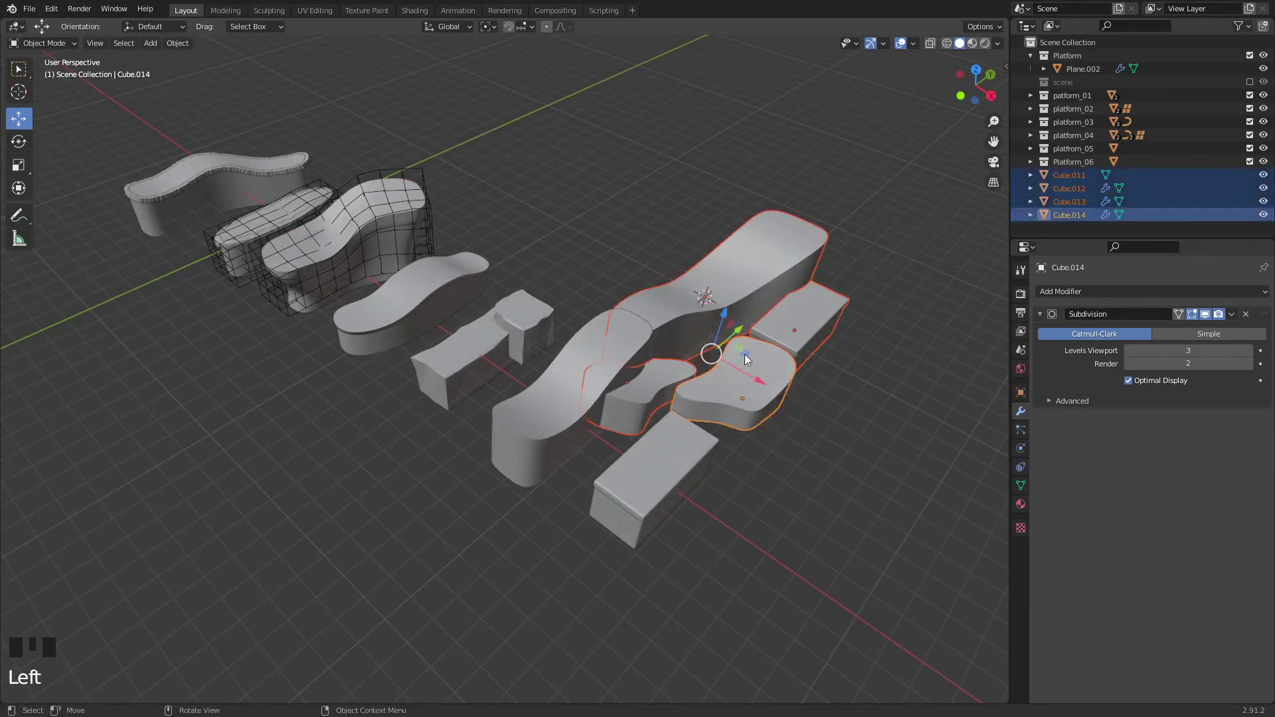
{"action": "left_click_drag", "start_coordinate": [744, 353], "coordinate": [818, 268]}
{"action": "middle_click_drag", "start_coordinate": [818, 268], "coordinate": [706, 380]}
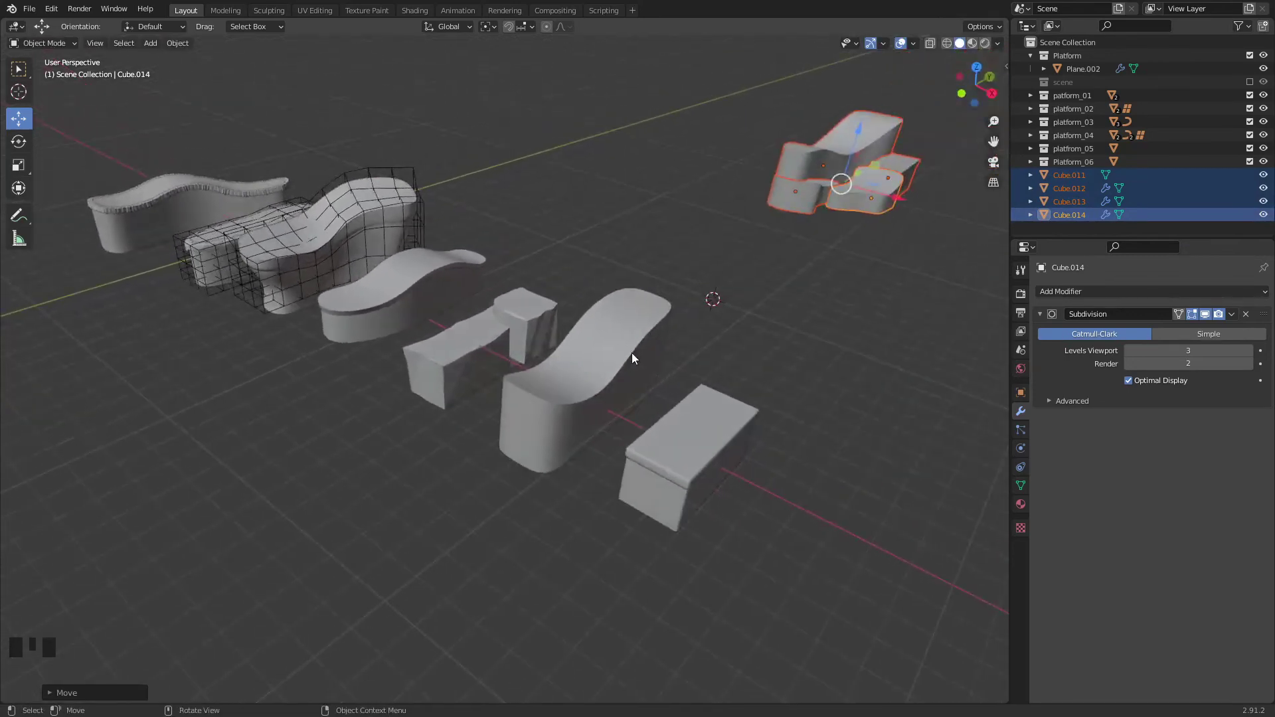
{"action": "left_click", "coordinate": [871, 245]}
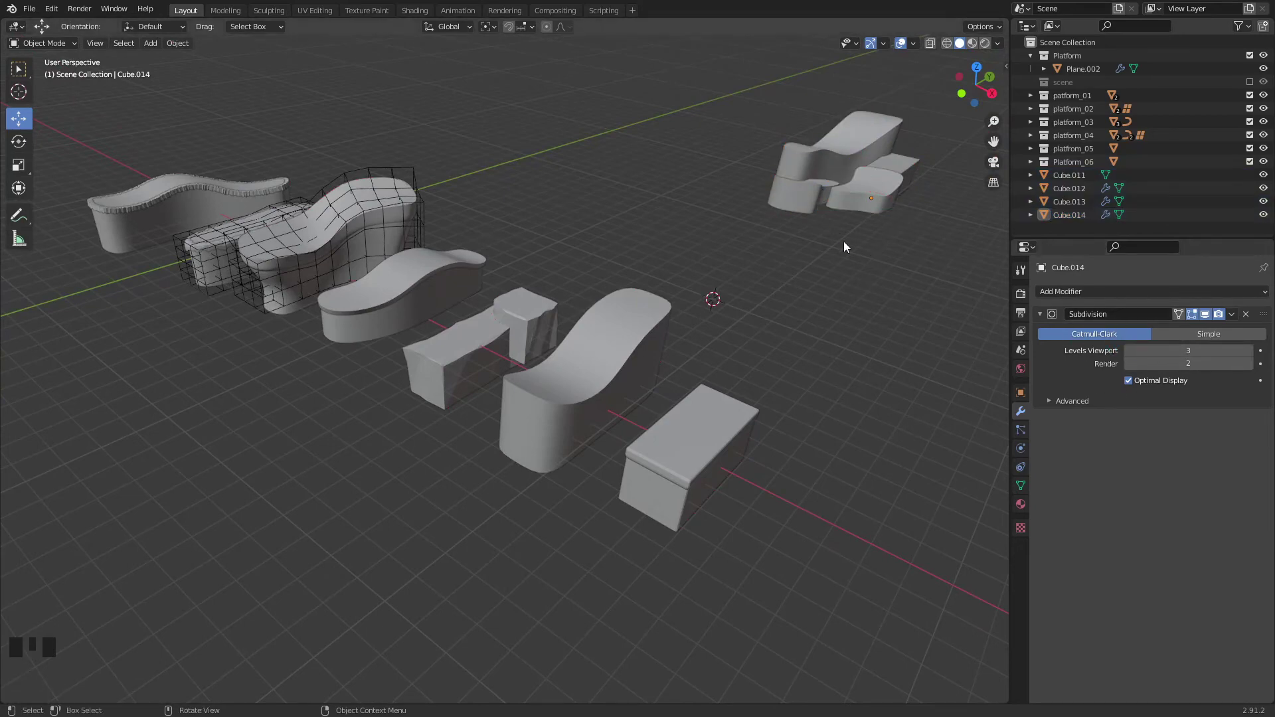
Open the rocky platform Plane.002 for mesh editing and turn off Edit Mode display for its modifiers from Bevel through Remesh.
{"action": "left_click", "coordinate": [516, 325]}
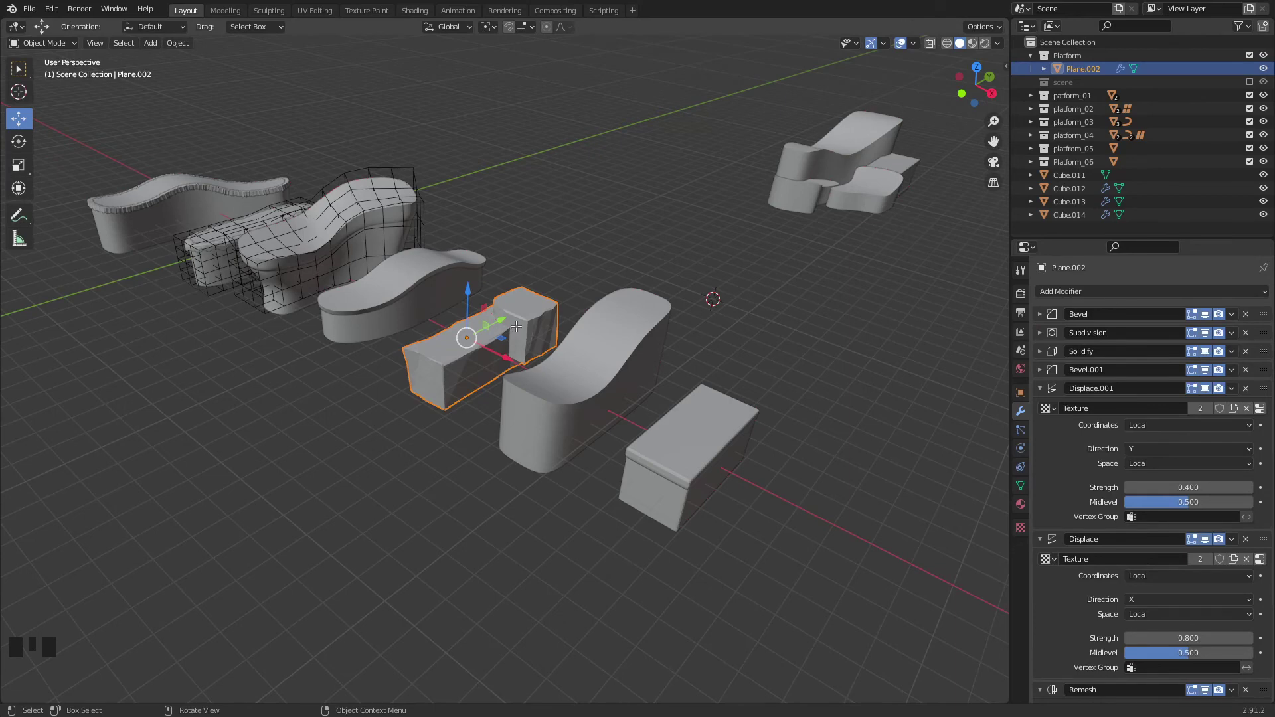
{"action": "key", "text": "Tab"}
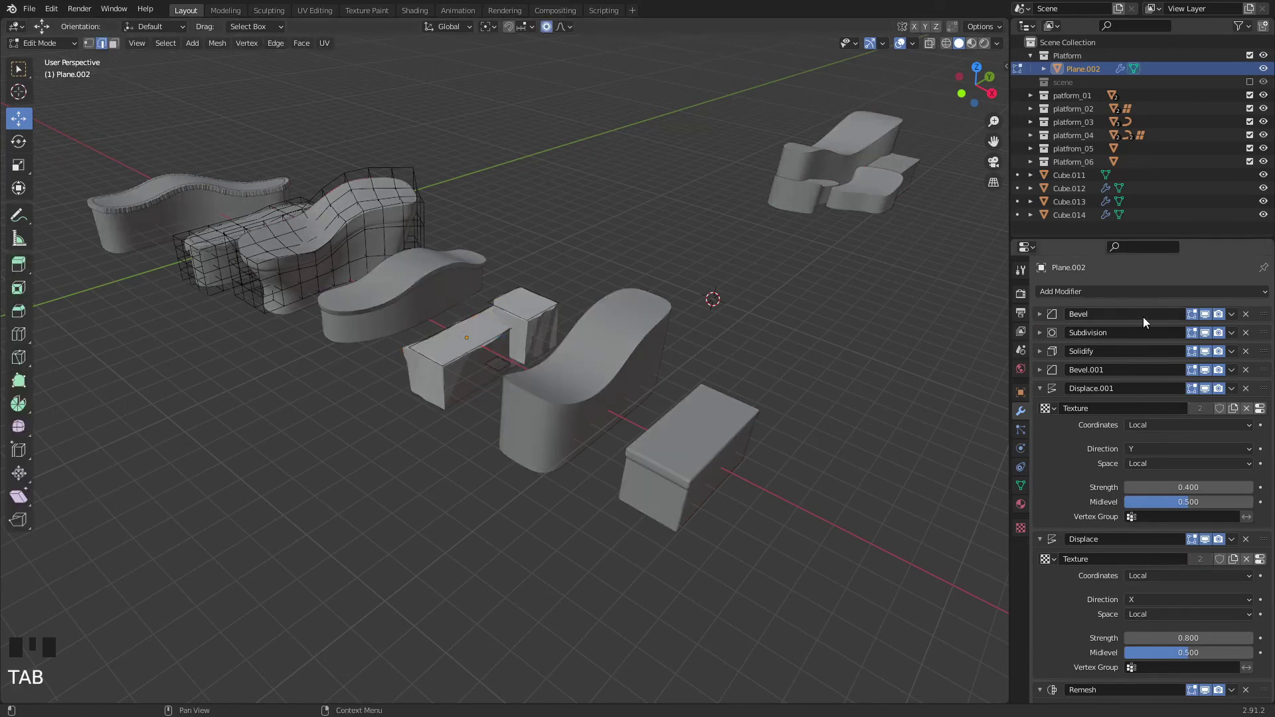
{"action": "scroll", "coordinate": [1137, 478], "scroll_direction": "down", "scroll_amount": 4}
{"action": "scroll", "coordinate": [1134, 521], "scroll_direction": "up", "scroll_amount": 6}
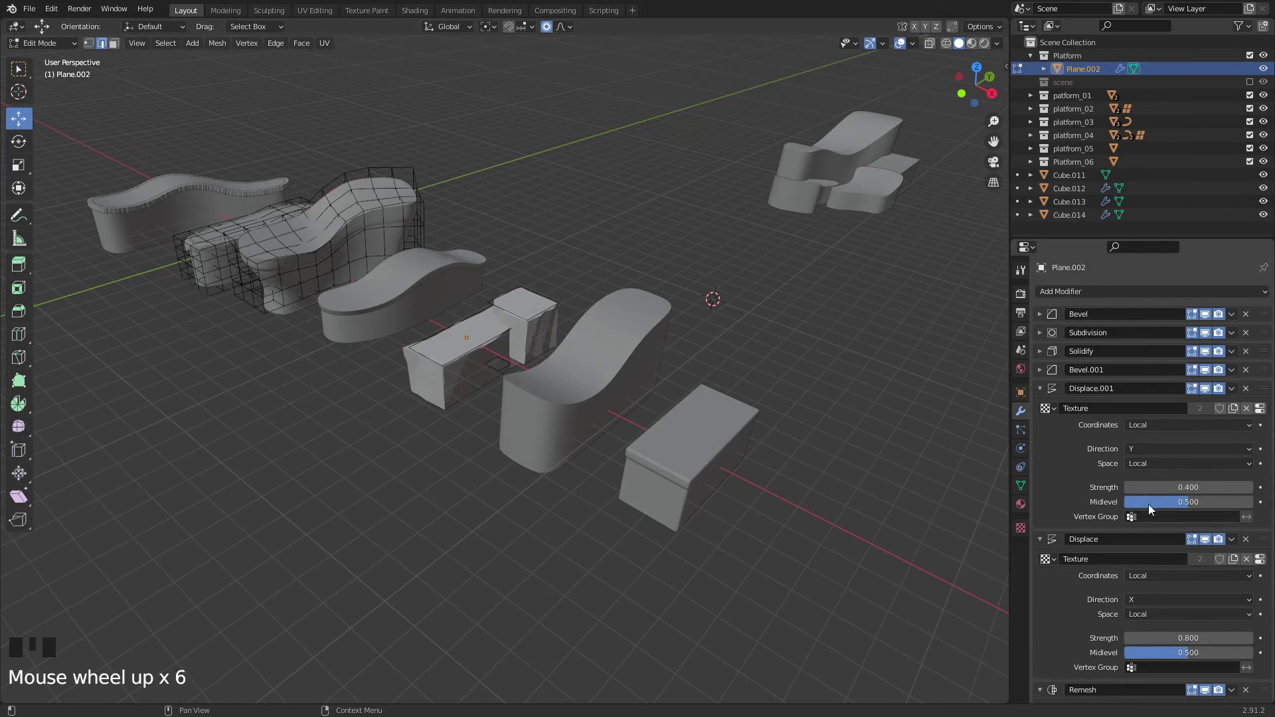
{"action": "left_click", "coordinate": [1193, 332]}
{"action": "left_click", "coordinate": [1194, 350]}
{"action": "left_click", "coordinate": [1194, 369]}
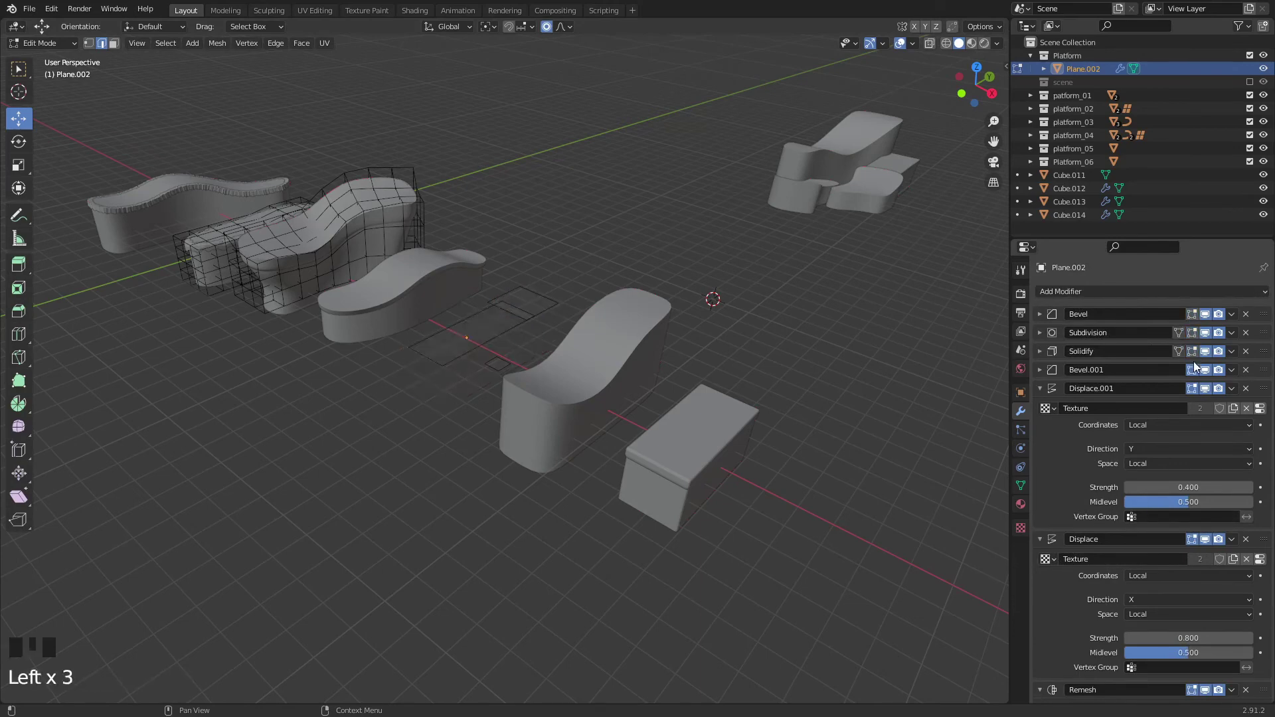
{"action": "left_click", "coordinate": [1193, 388]}
{"action": "left_click", "coordinate": [1192, 390]}
{"action": "scroll", "coordinate": [1195, 552], "scroll_direction": "down", "scroll_amount": 5}
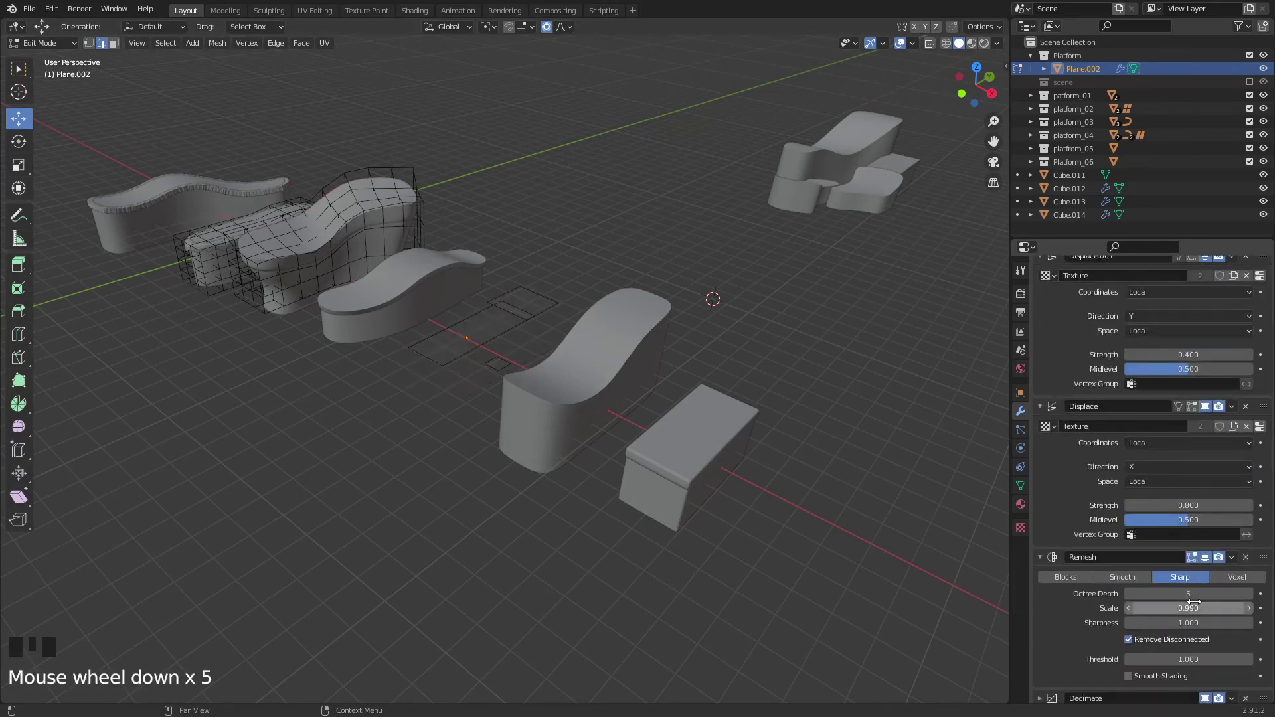
{"action": "left_click", "coordinate": [1192, 560]}
{"action": "scroll", "coordinate": [1199, 631], "scroll_direction": "down", "scroll_amount": 6}
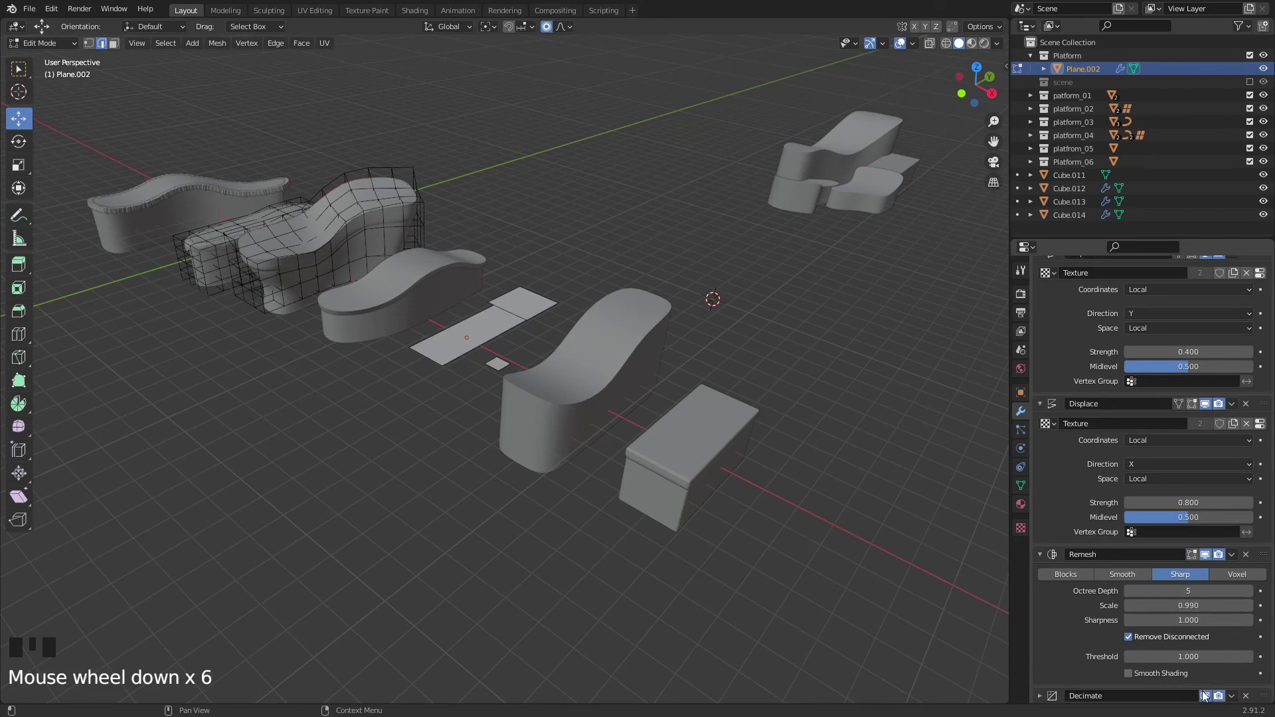
Collapse the Remesh, Displace and Displace.001 modifier settings of Plane.002.
{"action": "left_click", "coordinate": [1041, 555]}
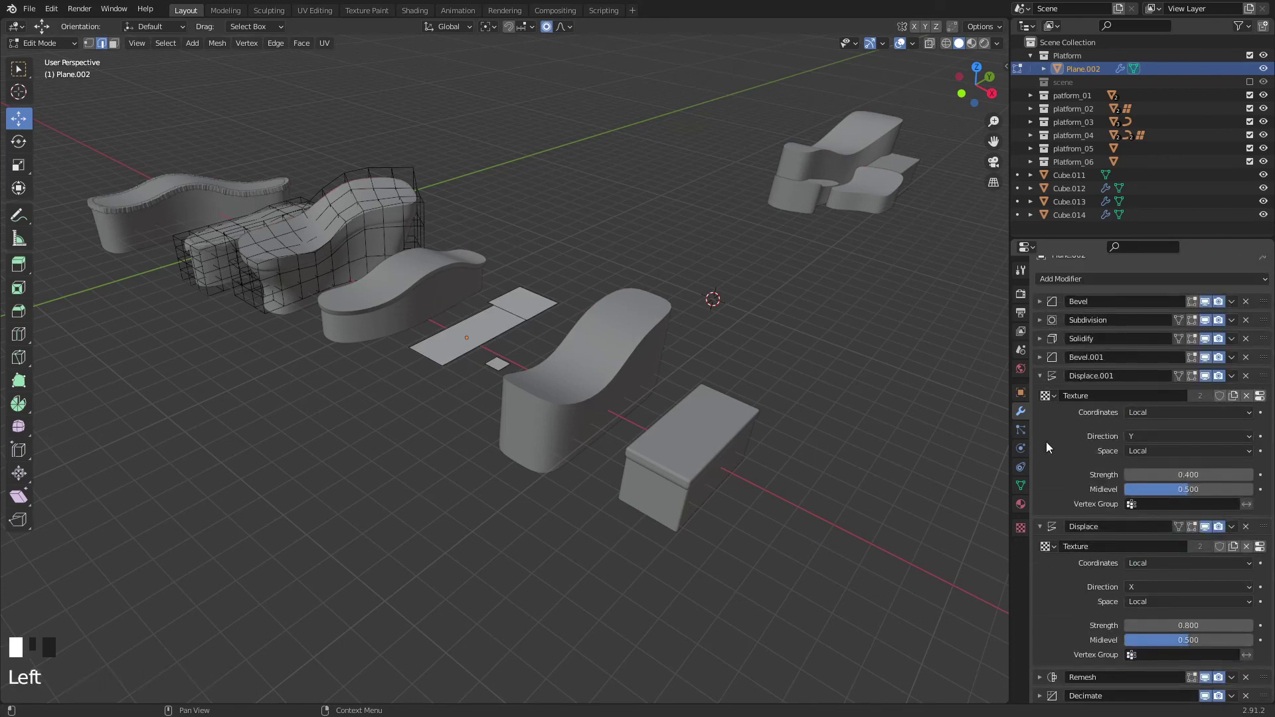
{"action": "left_click", "coordinate": [1041, 527]}
{"action": "left_click", "coordinate": [1041, 392]}
{"action": "scroll", "coordinate": [567, 401], "scroll_direction": "up", "scroll_amount": 6}
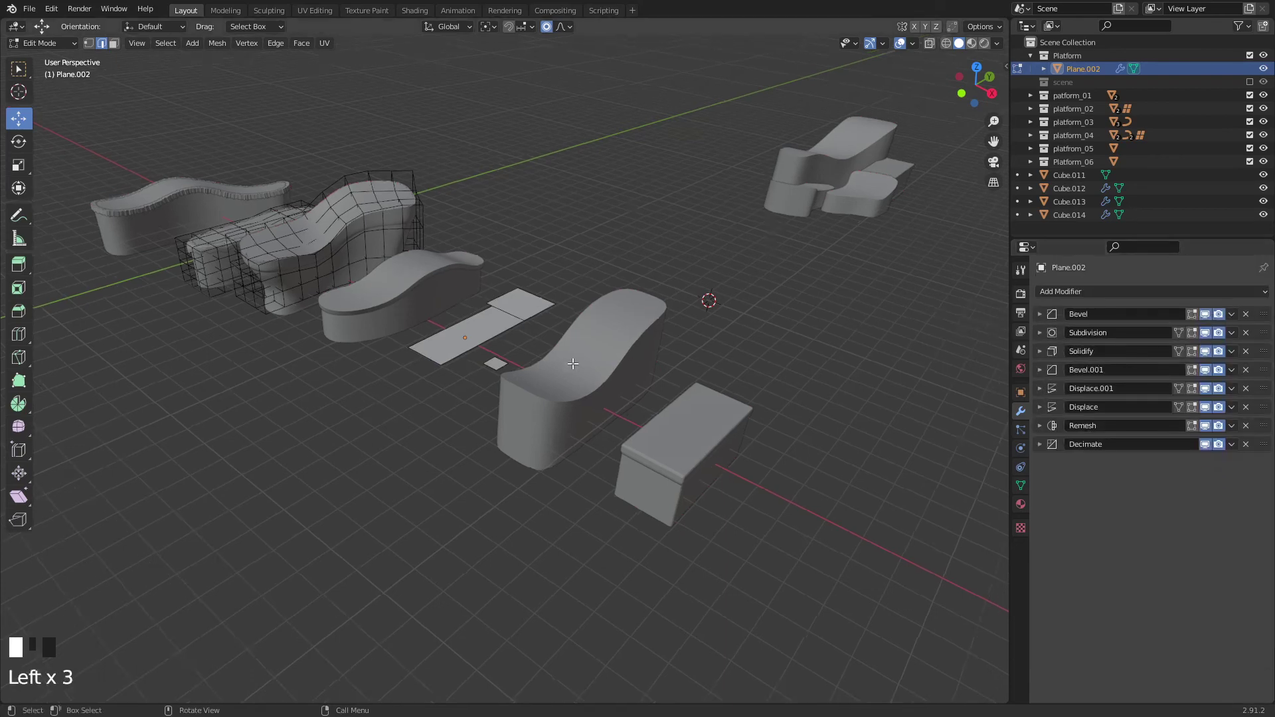
Isolate Plane.002 in local view and return to Object Mode to show the rock with its modifiers.
{"action": "mouse_move", "coordinate": [567, 401]}
{"action": "middle_mouse_down"}
{"action": "mouse_move", "coordinate": [583, 308]}
{"action": "mouse_move", "coordinate": [564, 345]}
{"action": "middle_mouse_up"}
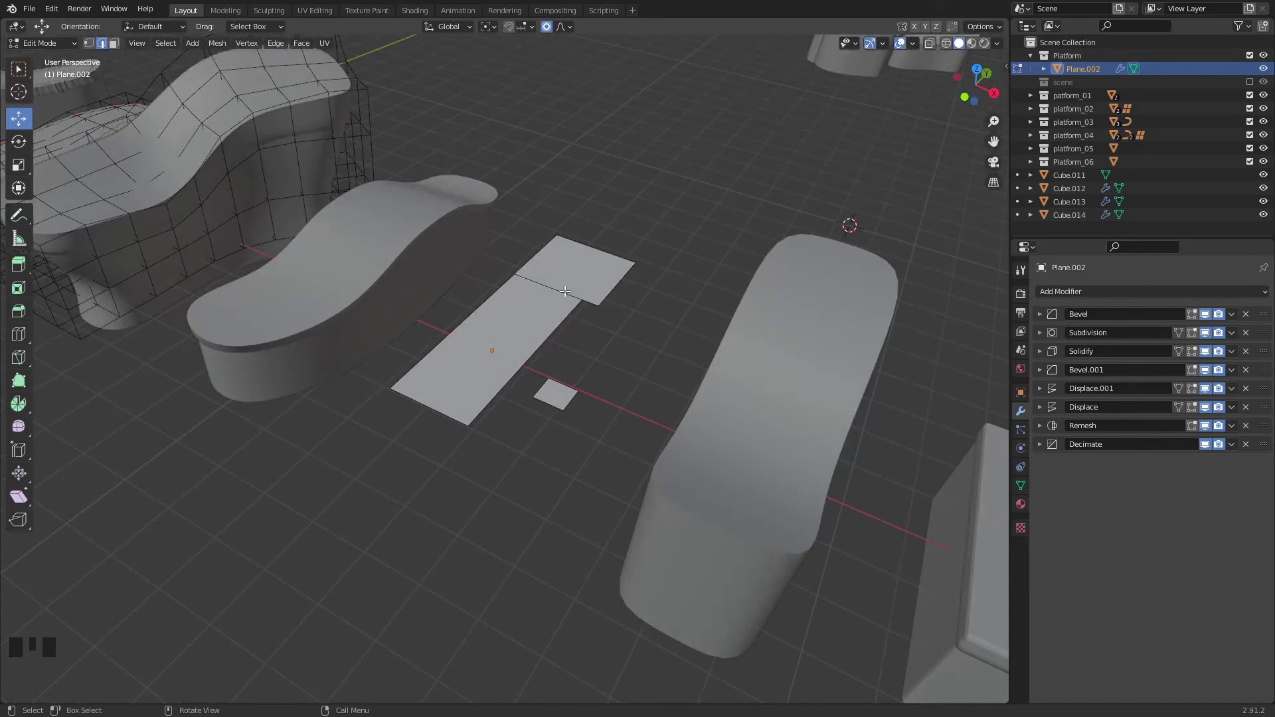
{"action": "key", "text": "slash"}
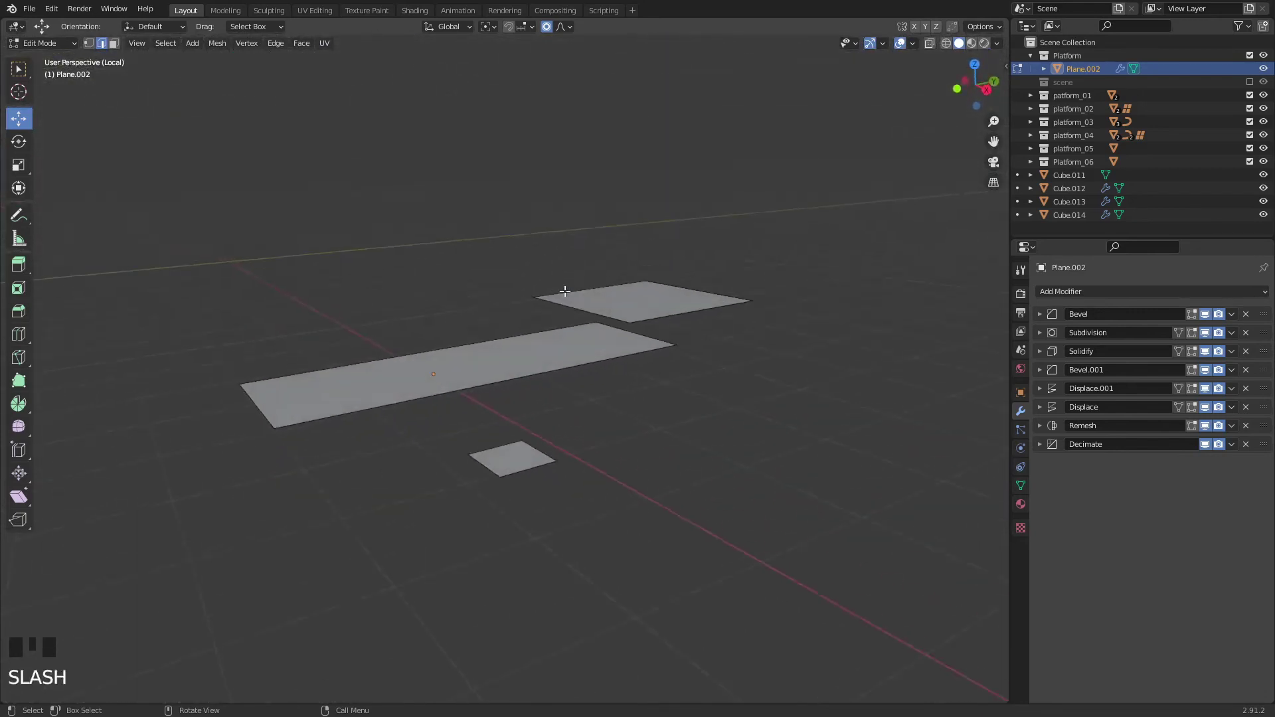
{"action": "middle_click_drag", "start_coordinate": [565, 291], "coordinate": [636, 326]}
{"action": "key", "text": "Tab"}
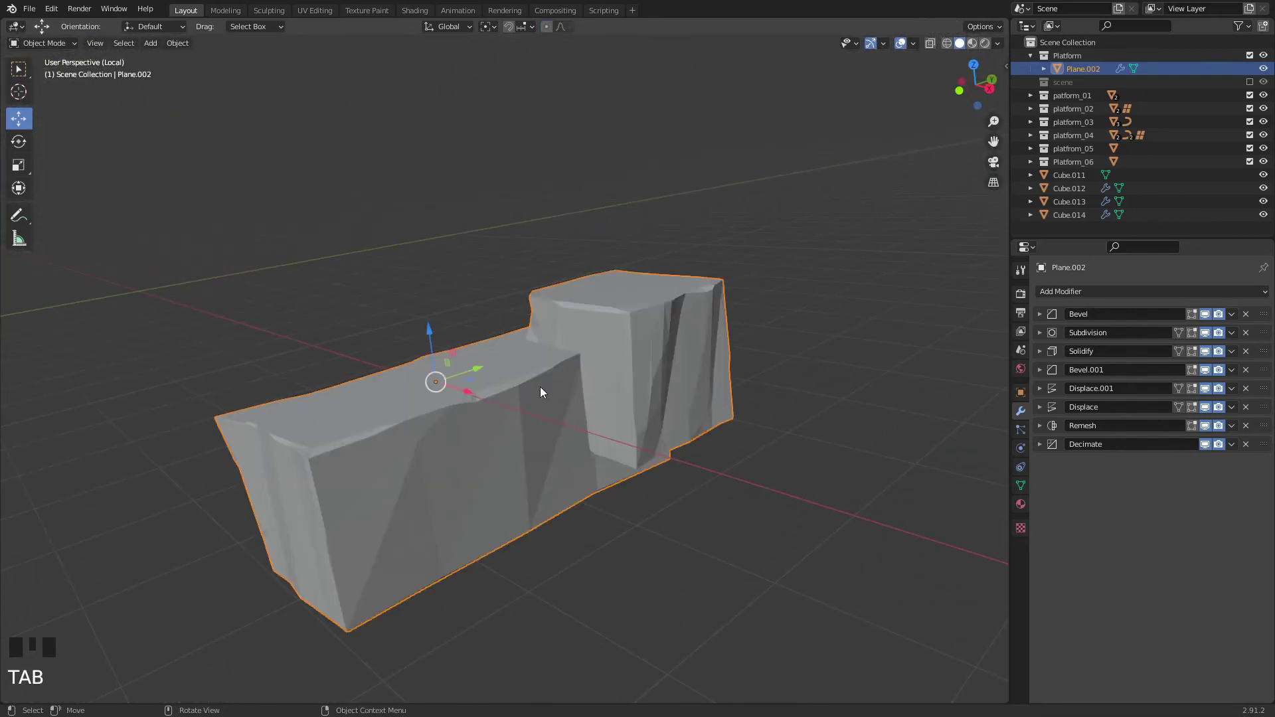
{"action": "middle_click_drag", "start_coordinate": [540, 386], "coordinate": [912, 458]}
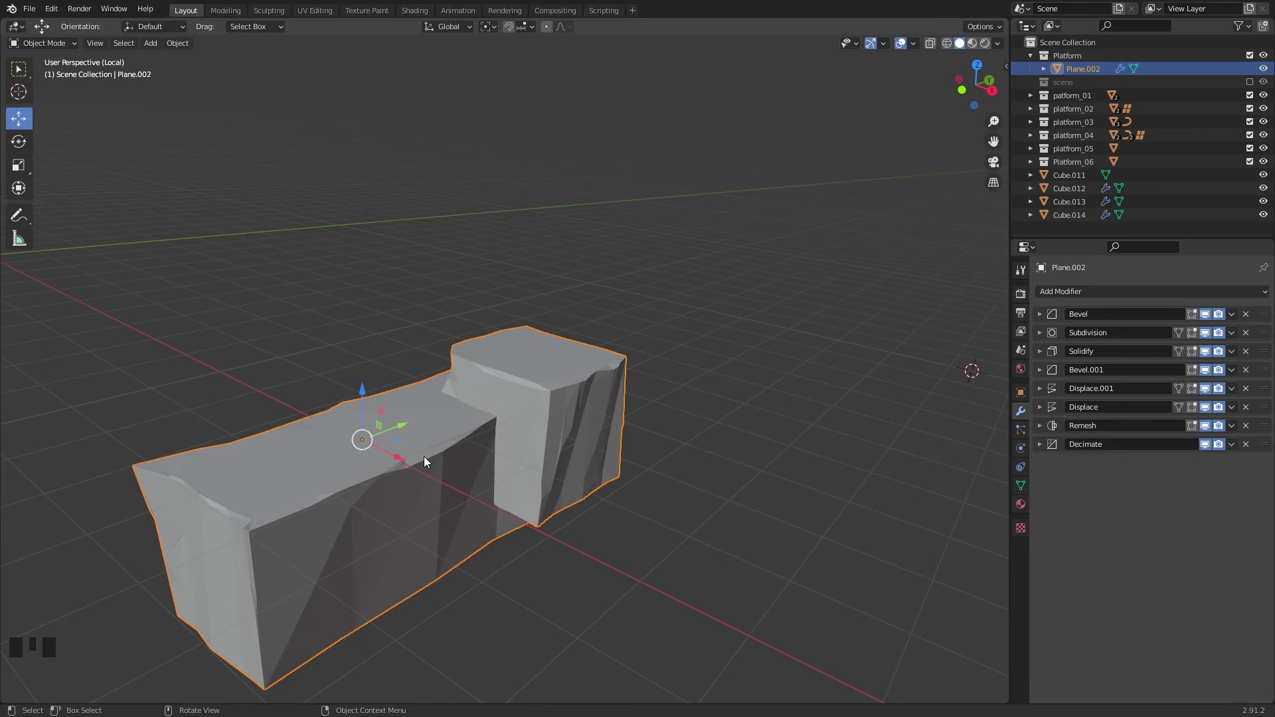
Examine the settings of the Bevel, Subdivision and Solidify modifiers on Plane.002 one after another.
{"action": "left_click", "coordinate": [1040, 314]}
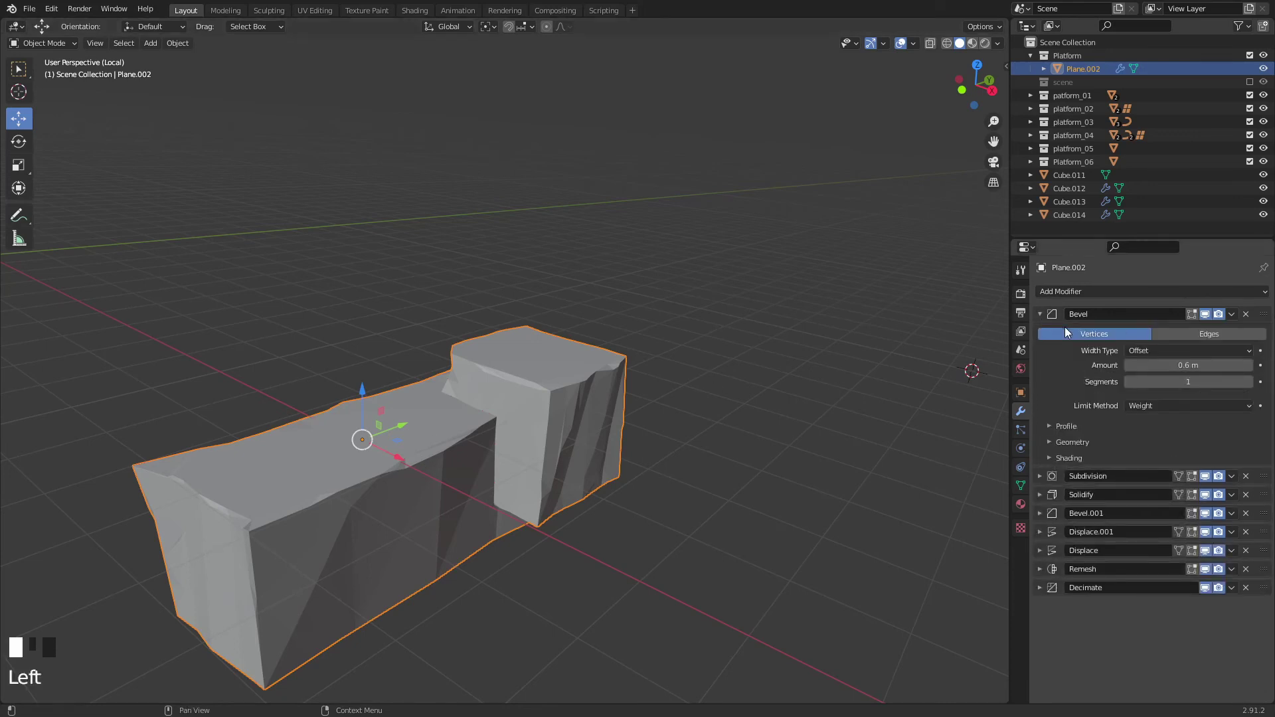
{"action": "left_click", "coordinate": [1040, 315]}
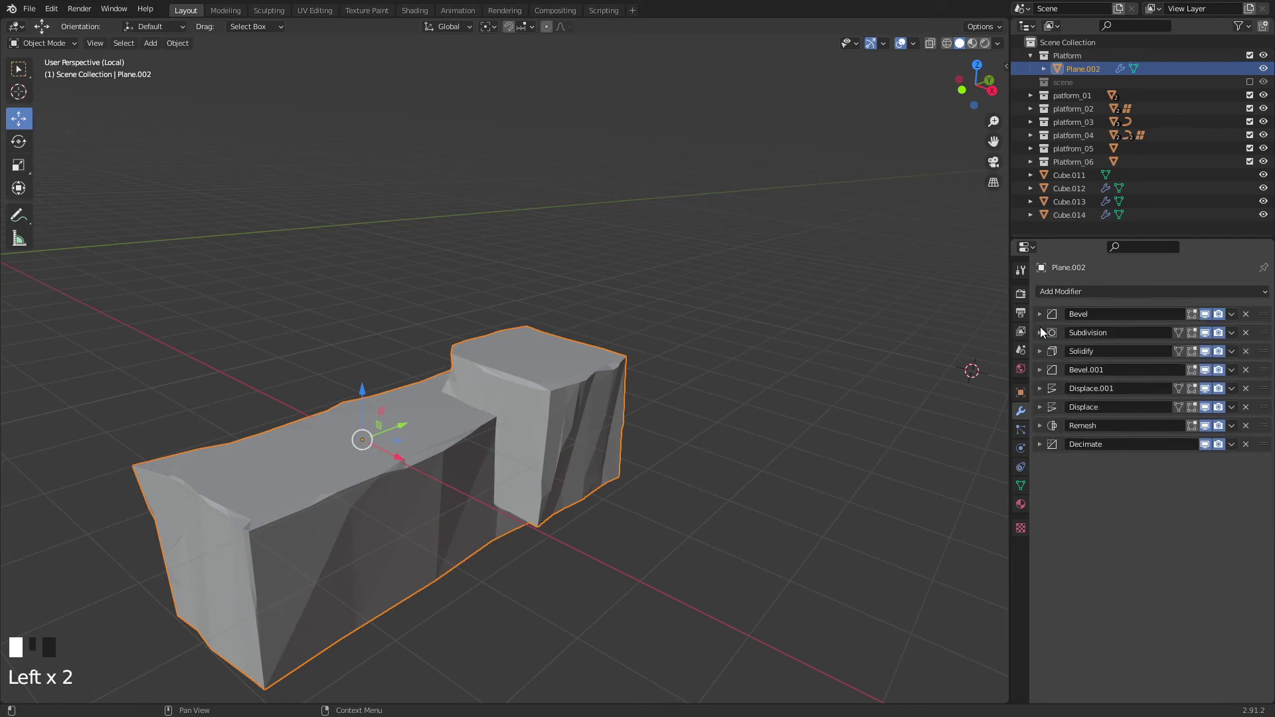
{"action": "left_click", "coordinate": [1041, 332]}
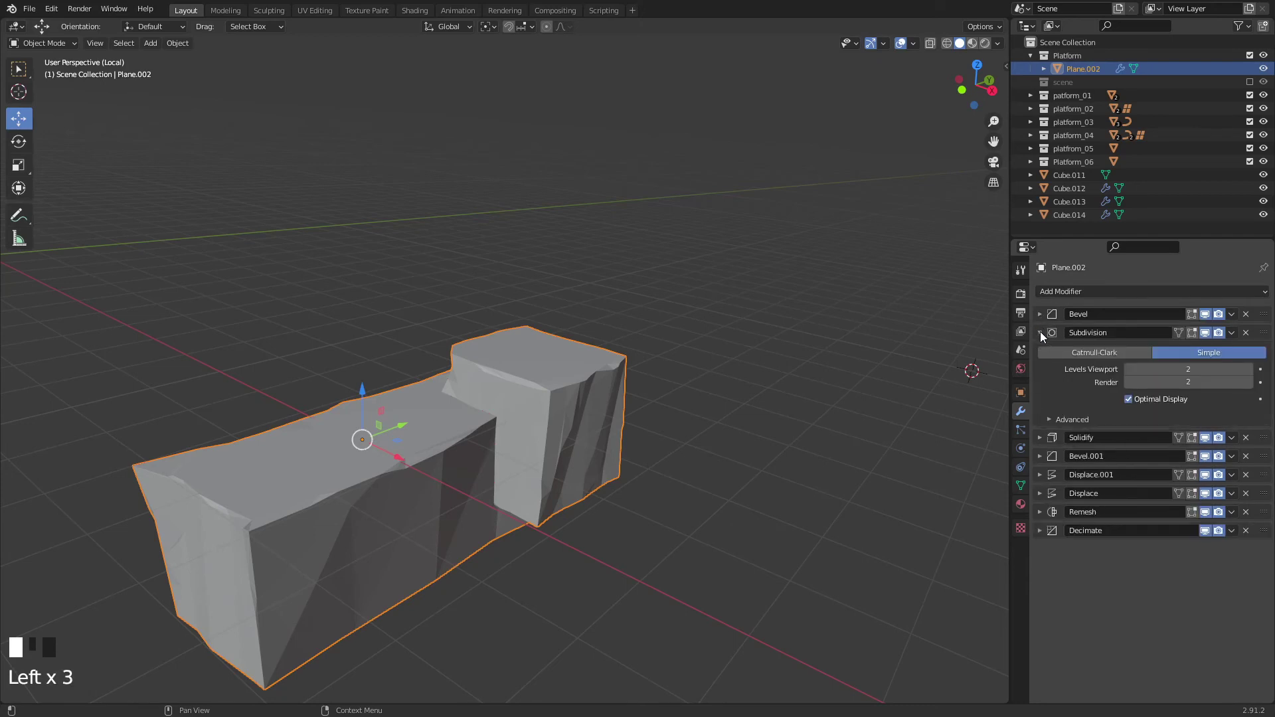
{"action": "left_click", "coordinate": [1040, 333]}
{"action": "left_click", "coordinate": [1041, 352]}
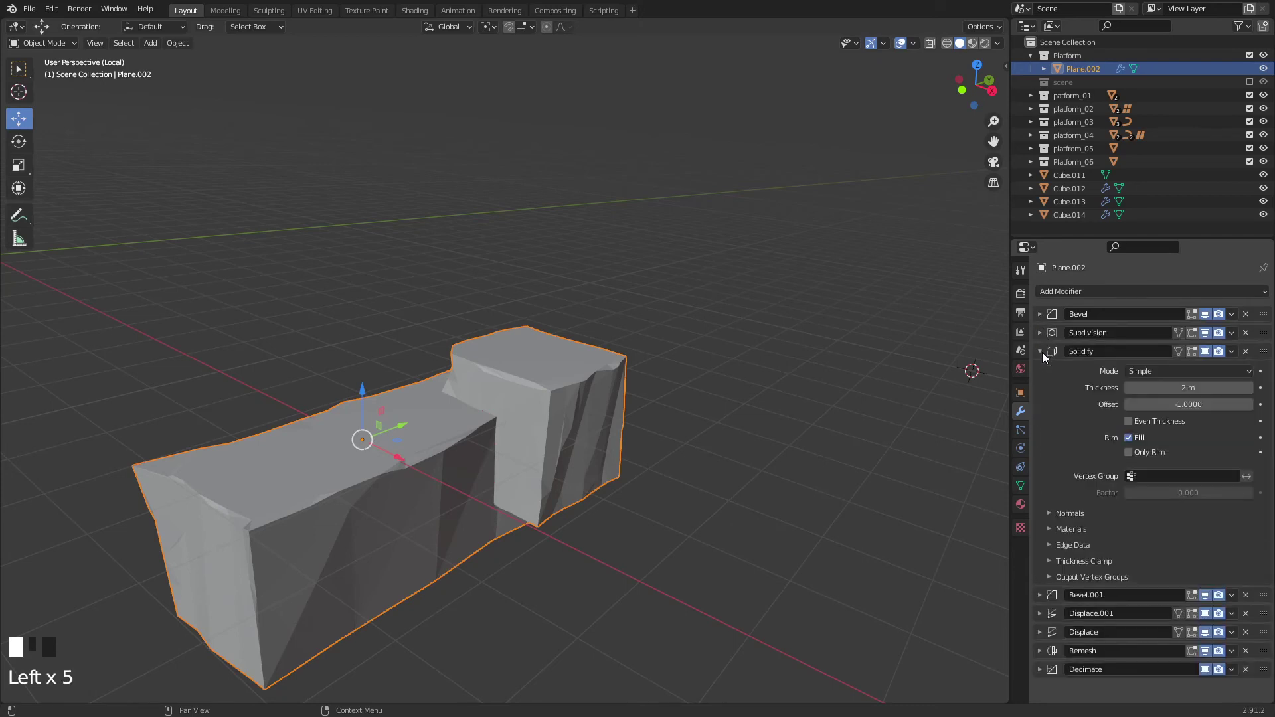
{"action": "left_click", "coordinate": [1041, 352]}
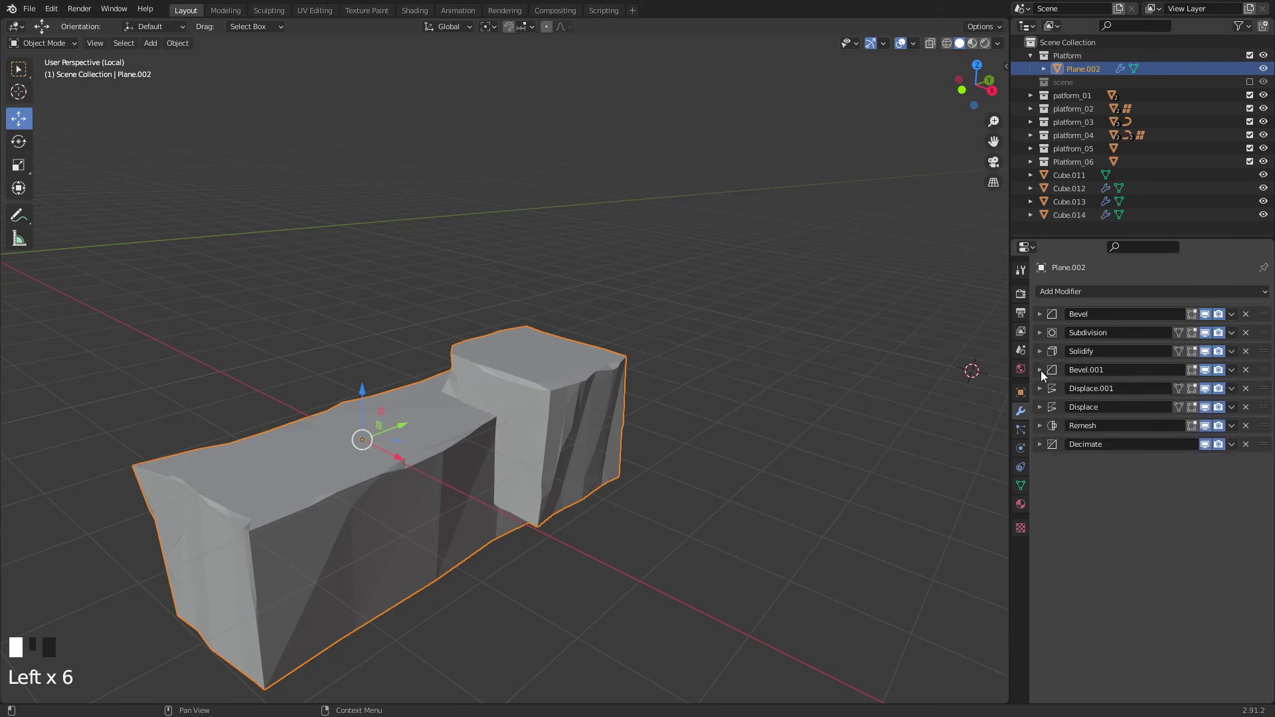
Examine the settings of the Bevel.001 and Decimate modifiers on Plane.002 and the faceted rock shape they give.
{"action": "left_click", "coordinate": [1041, 371]}
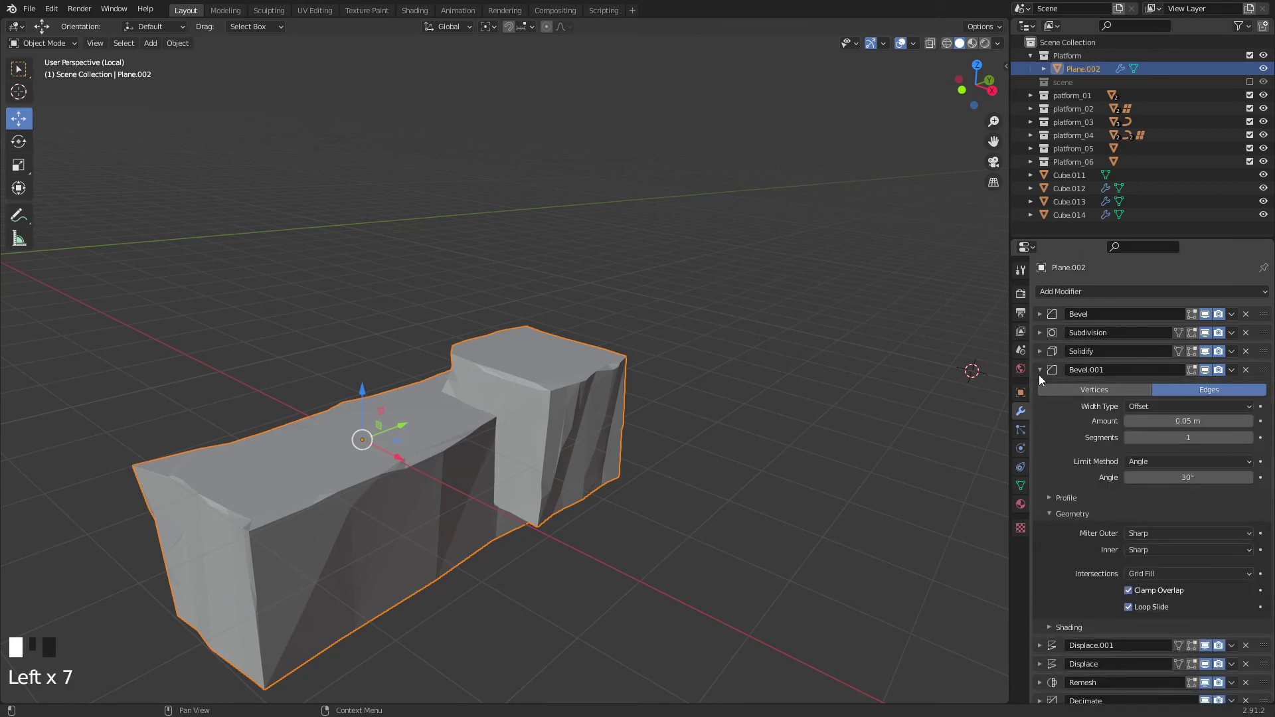
{"action": "left_click", "coordinate": [1039, 372]}
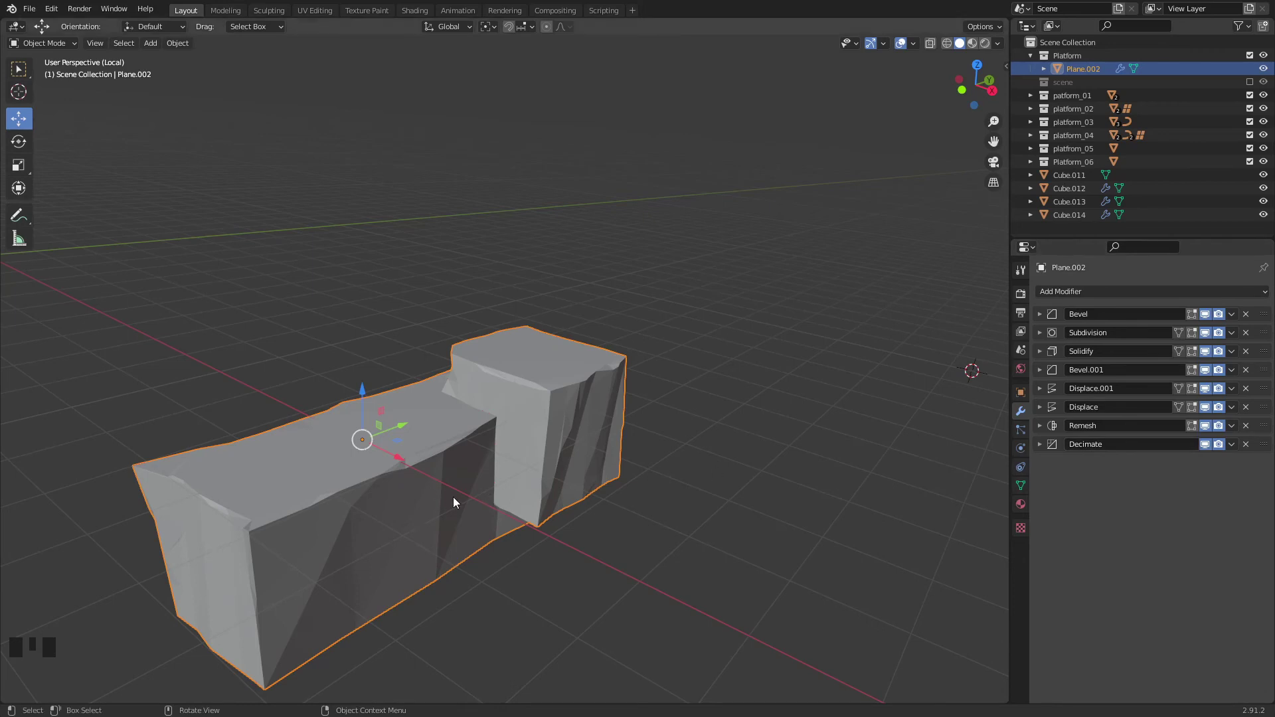
{"action": "mouse_move", "coordinate": [453, 497]}
{"action": "middle_mouse_down"}
{"action": "mouse_move", "coordinate": [529, 469]}
{"action": "mouse_move", "coordinate": [467, 490]}
{"action": "mouse_move", "coordinate": [483, 423]}
{"action": "middle_mouse_up"}
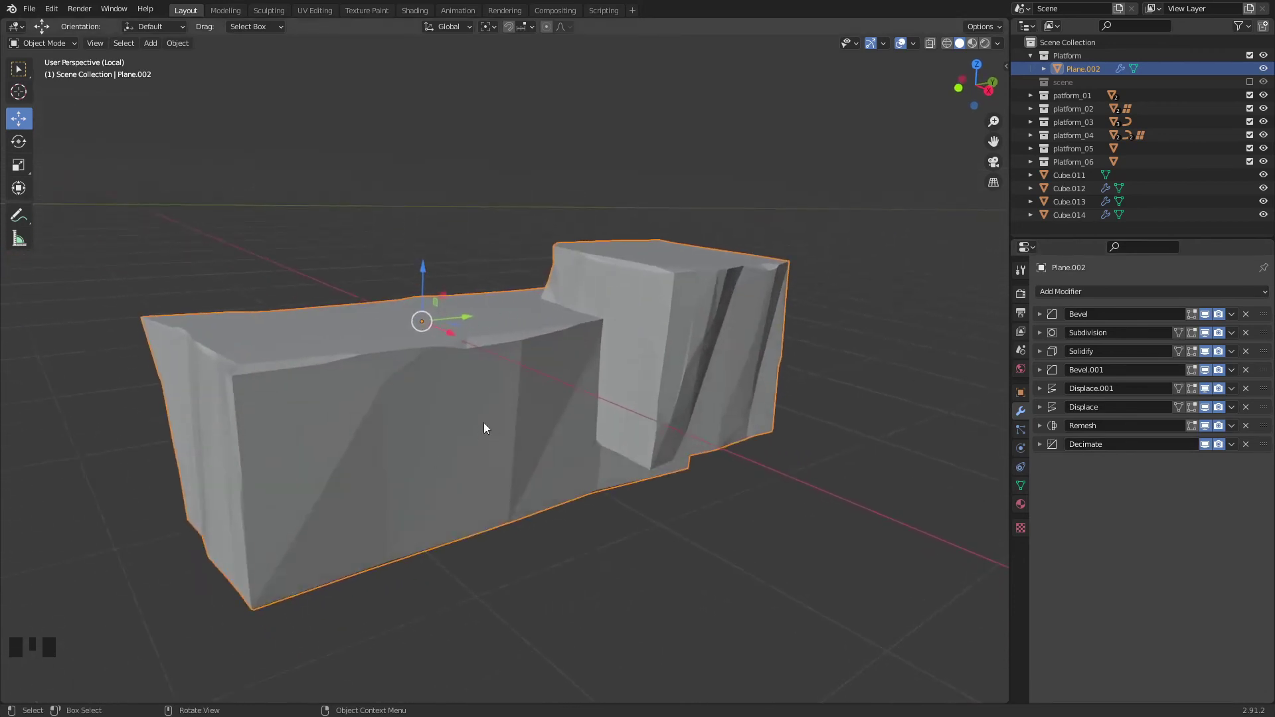
{"action": "left_click", "coordinate": [1039, 444]}
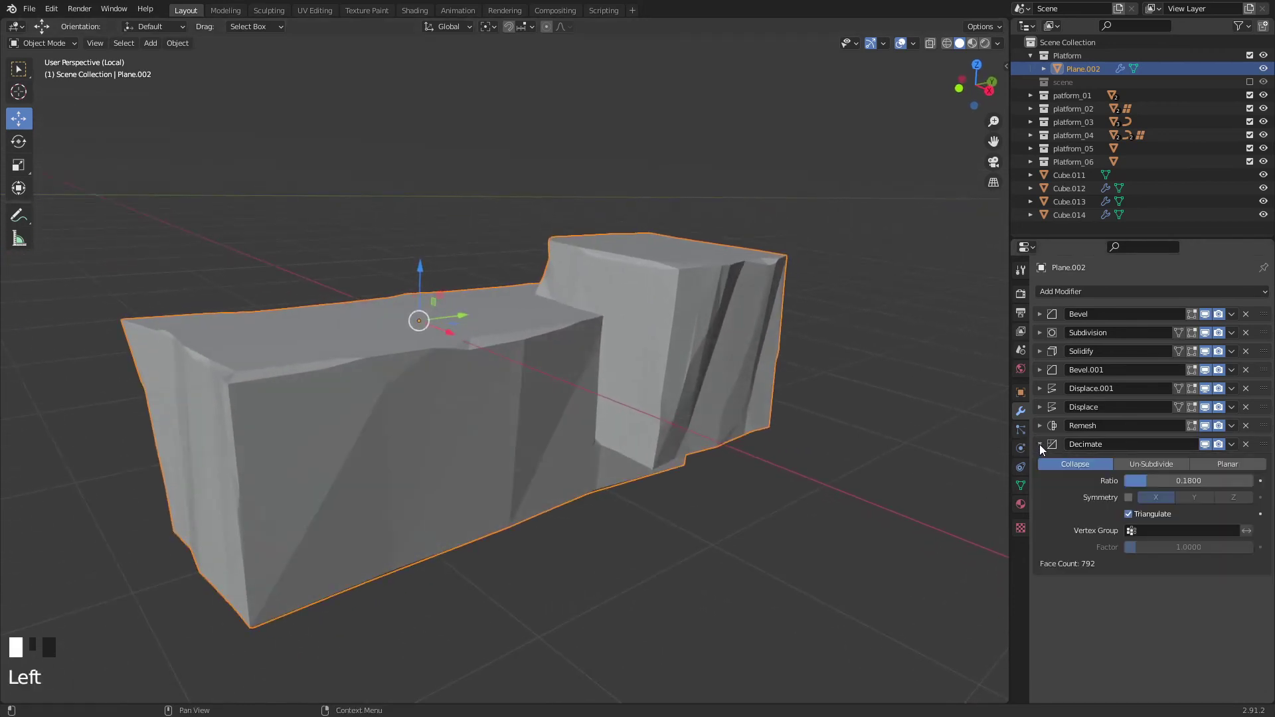
{"action": "left_click", "coordinate": [1039, 445]}
{"action": "left_click", "coordinate": [1039, 445]}
{"action": "left_click", "coordinate": [1039, 445]}
{"action": "left_click", "coordinate": [1040, 444]}
{"action": "middle_click_drag", "start_coordinate": [628, 459], "coordinate": [547, 453]}
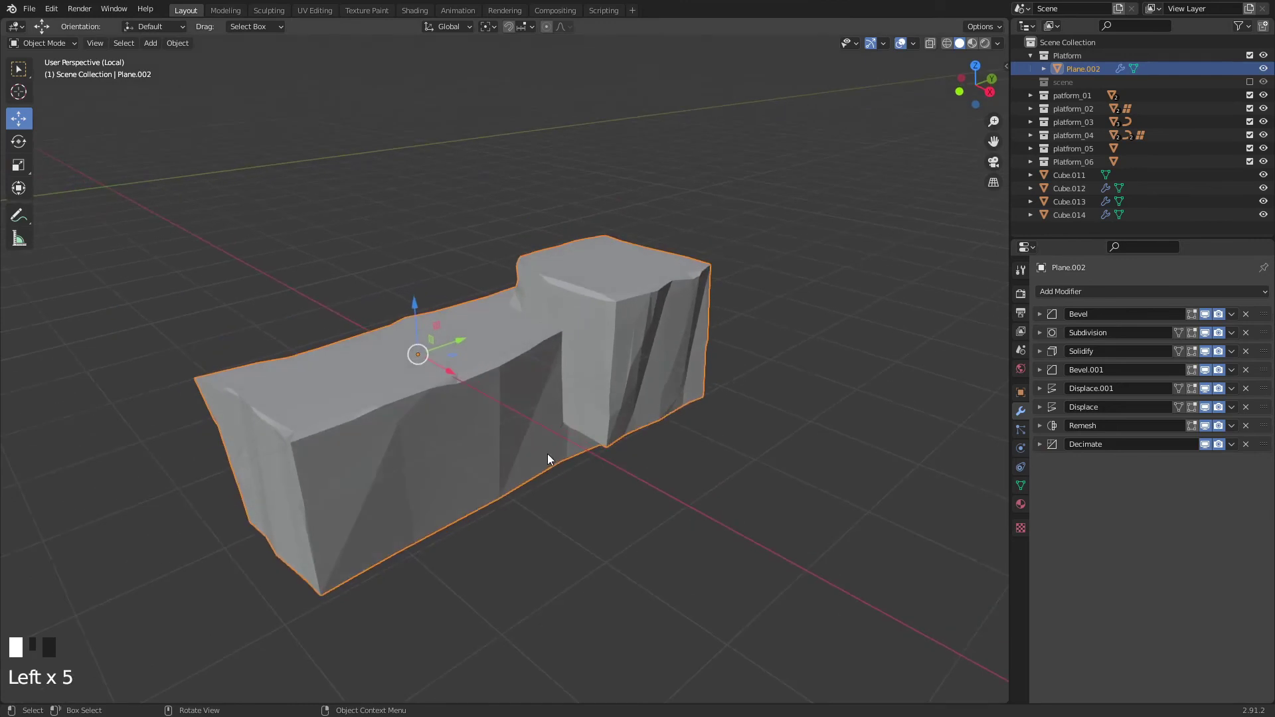
Open Plane.002 for mesh editing and turn on Edit Mode display for its modifiers from Bevel through Remesh.
{"action": "key", "text": "Tab"}
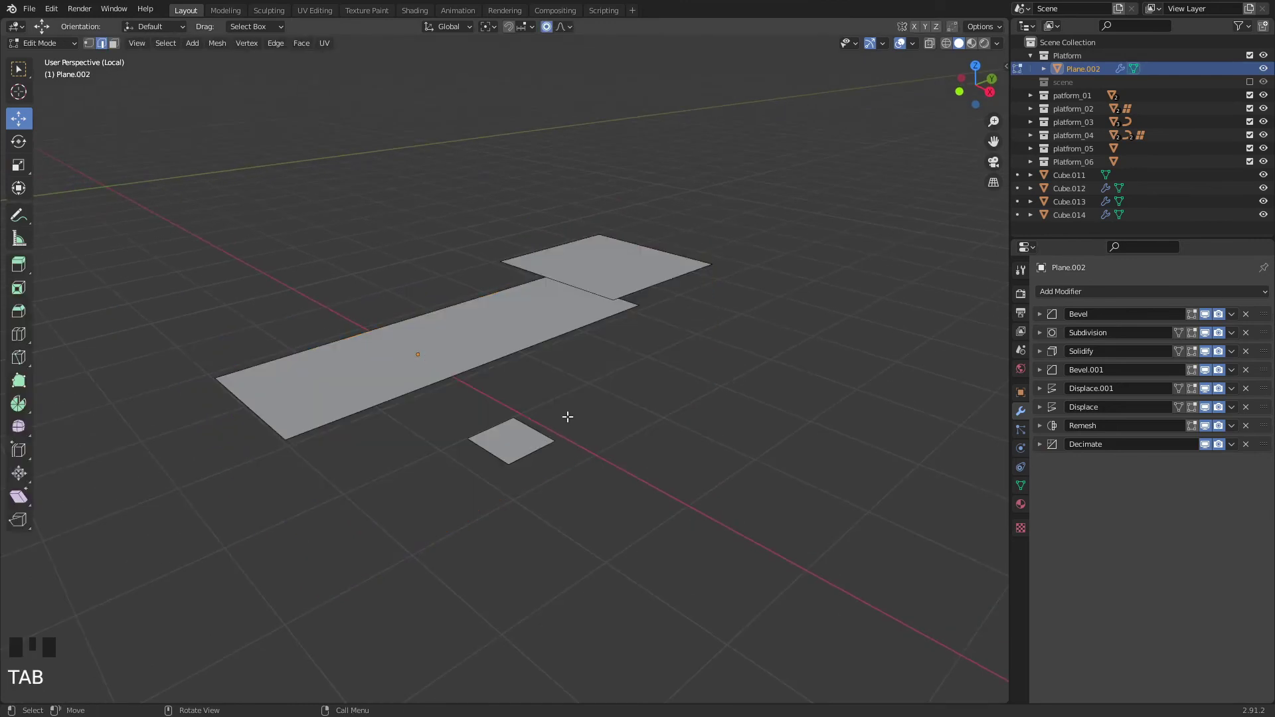
{"action": "key", "text": "Tab"}
{"action": "key", "text": "Tab"}
{"action": "left_click", "coordinate": [1193, 314]}
{"action": "left_click", "coordinate": [1192, 332]}
{"action": "left_click", "coordinate": [1193, 350]}
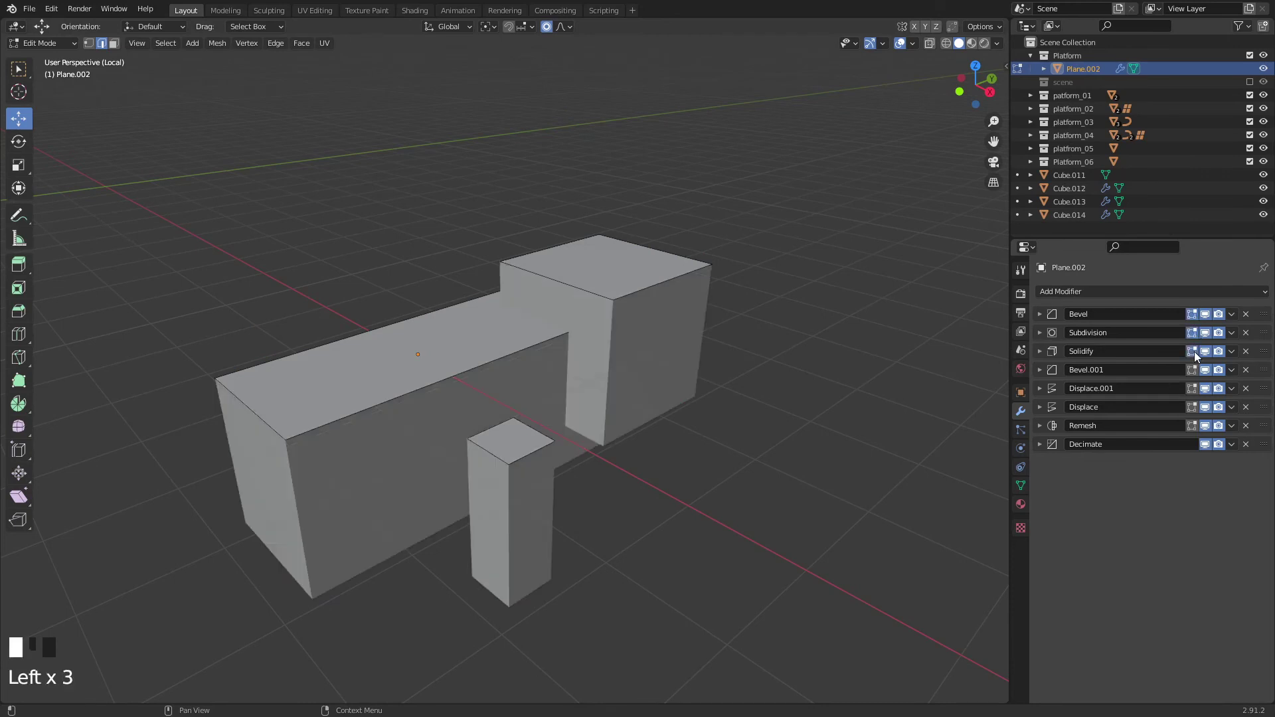
{"action": "left_click", "coordinate": [1192, 370]}
{"action": "left_click", "coordinate": [1192, 388]}
{"action": "left_click", "coordinate": [1193, 407]}
{"action": "left_click", "coordinate": [1194, 425]}
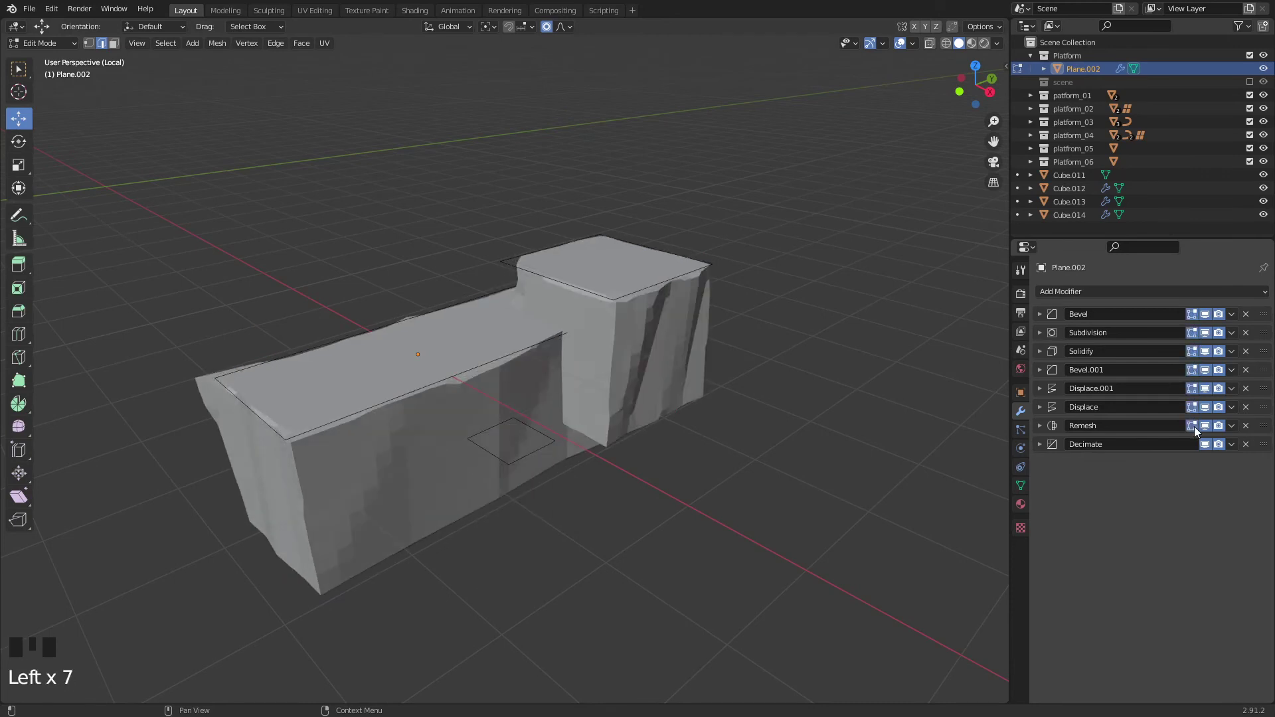
{"action": "left_click", "coordinate": [1193, 425]}
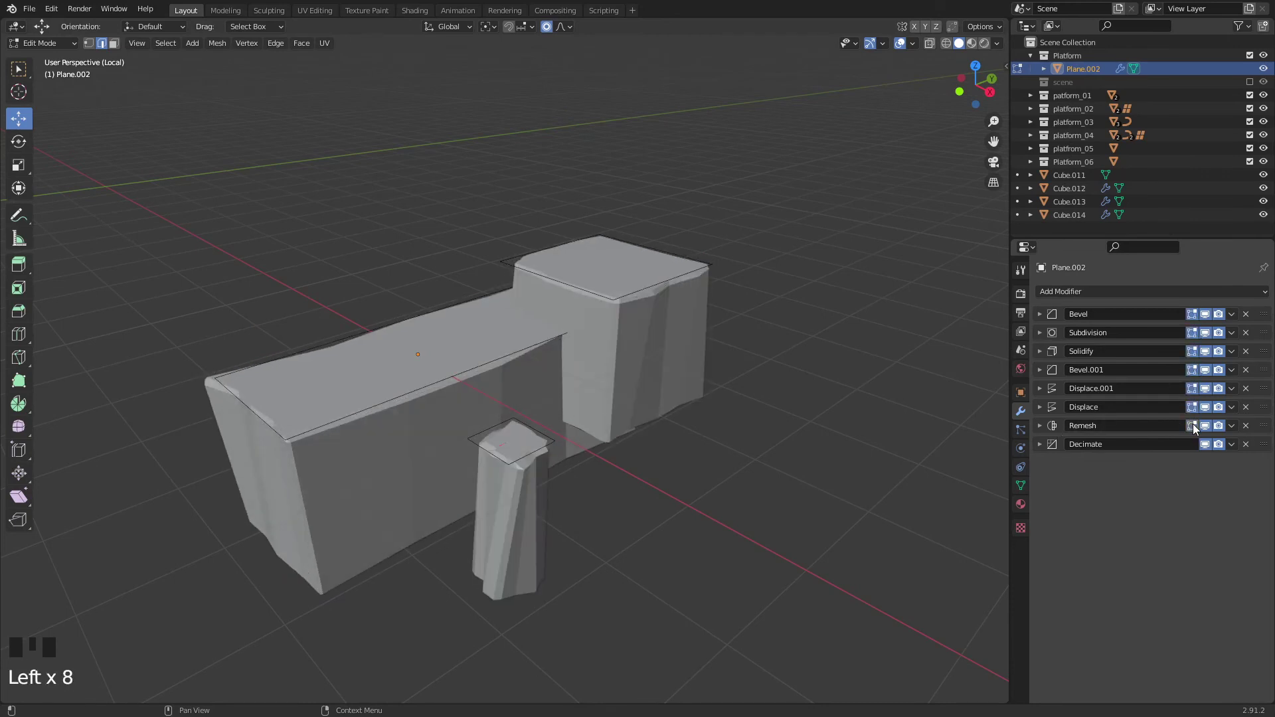
{"action": "left_click", "coordinate": [1193, 425]}
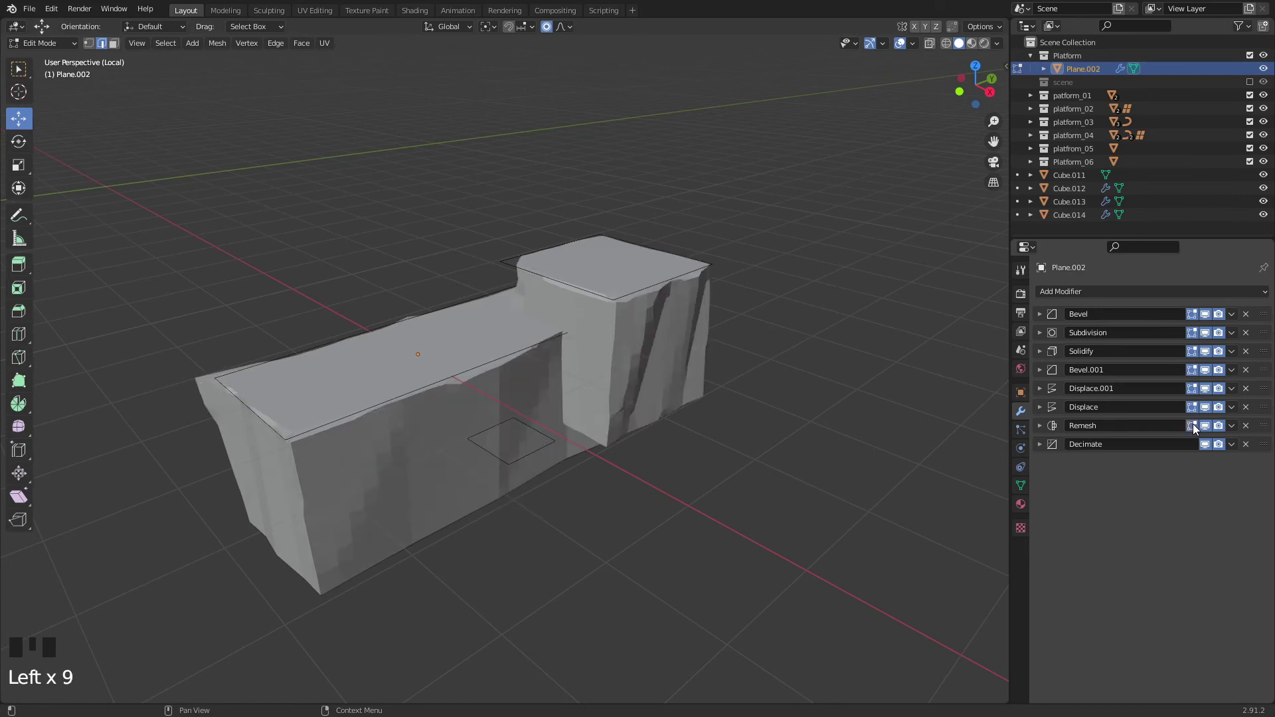
Move the small separate square face of Plane.002 along the X axis, away from the main rock.
{"action": "key", "text": "3"}
{"action": "left_click", "coordinate": [529, 435]}
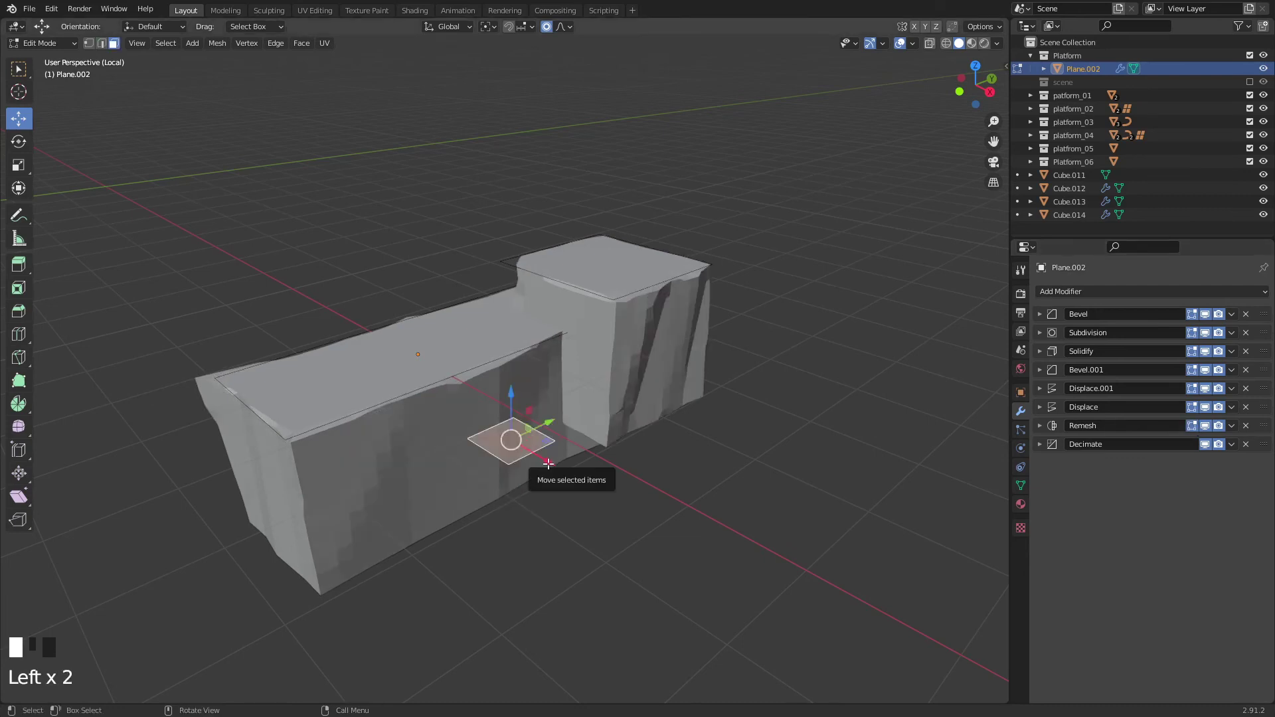
{"action": "left_click_drag", "start_coordinate": [540, 458], "coordinate": [532, 452]}
{"action": "left_click", "coordinate": [664, 464]}
{"action": "mouse_move", "coordinate": [660, 441]}
{"action": "middle_mouse_down"}
{"action": "mouse_move", "coordinate": [689, 450]}
{"action": "mouse_move", "coordinate": [683, 434]}
{"action": "middle_mouse_up"}
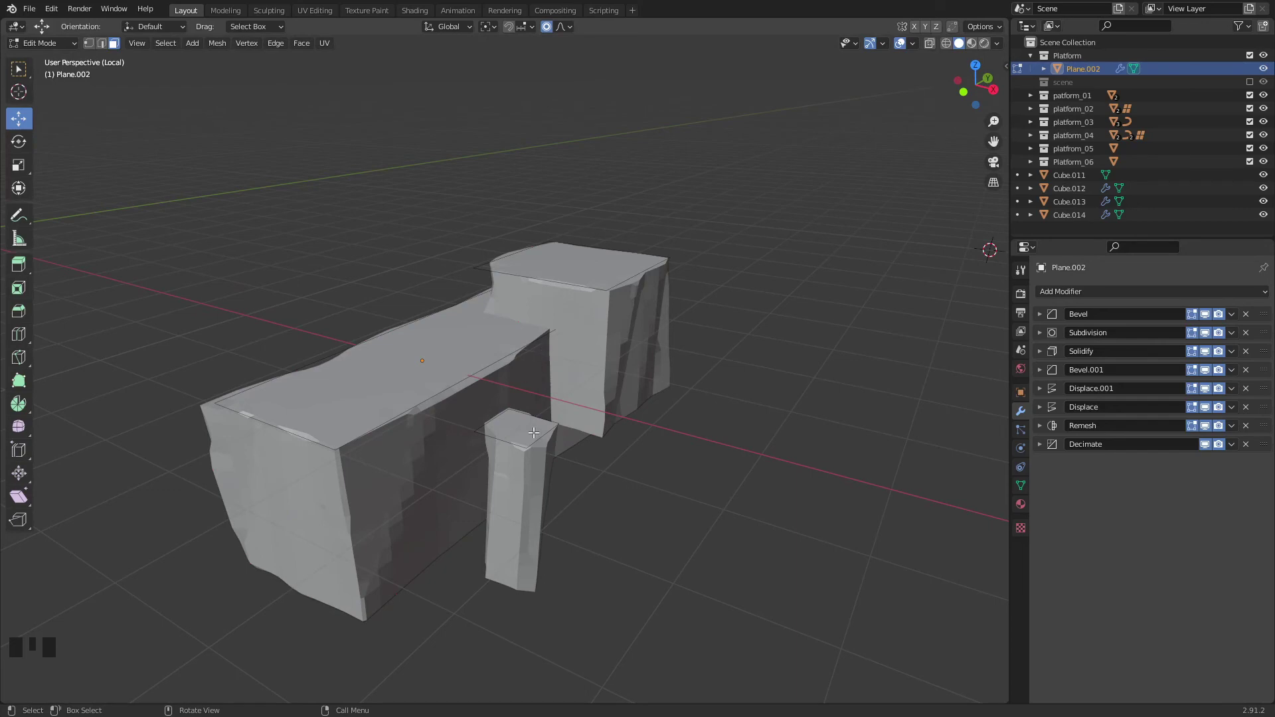
{"action": "scroll", "coordinate": [590, 433], "scroll_direction": "down", "scroll_amount": 2}
{"action": "middle_click_drag", "start_coordinate": [589, 432], "coordinate": [572, 440]}
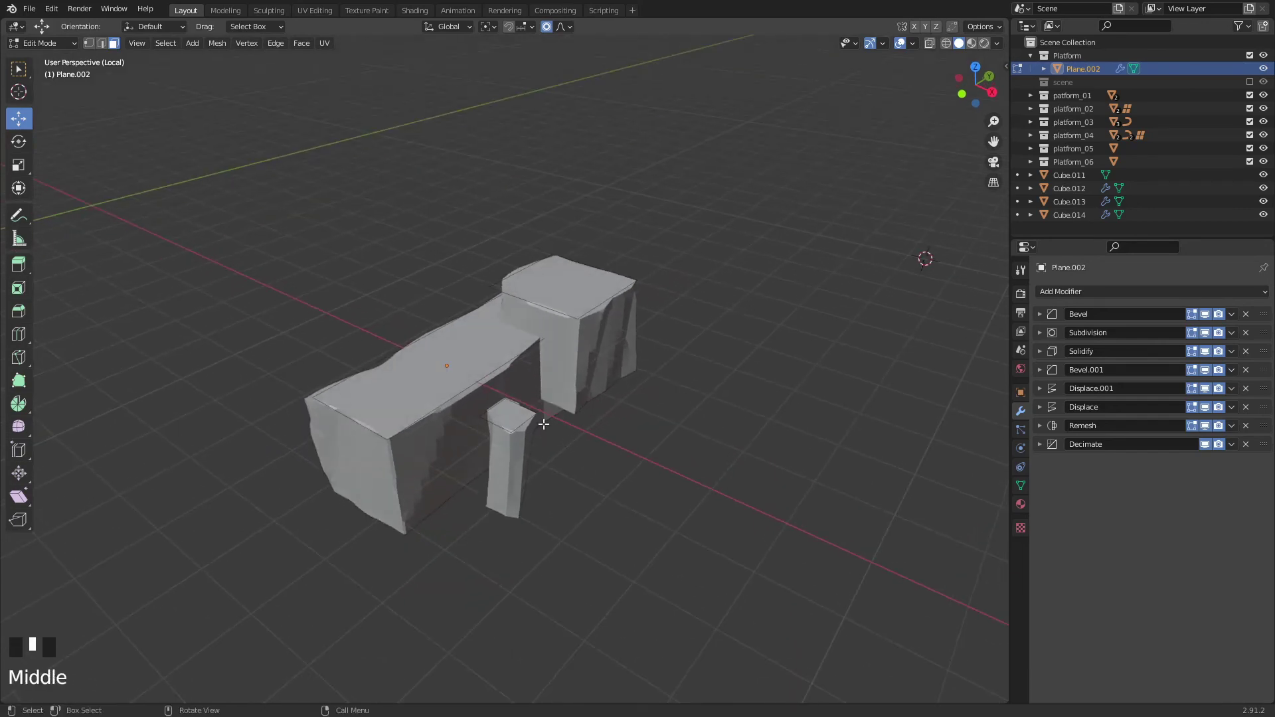
Delete the small square face from Plane.002, nudge the face of the raised end, and return to Object Mode.
{"action": "left_click", "coordinate": [523, 417]}
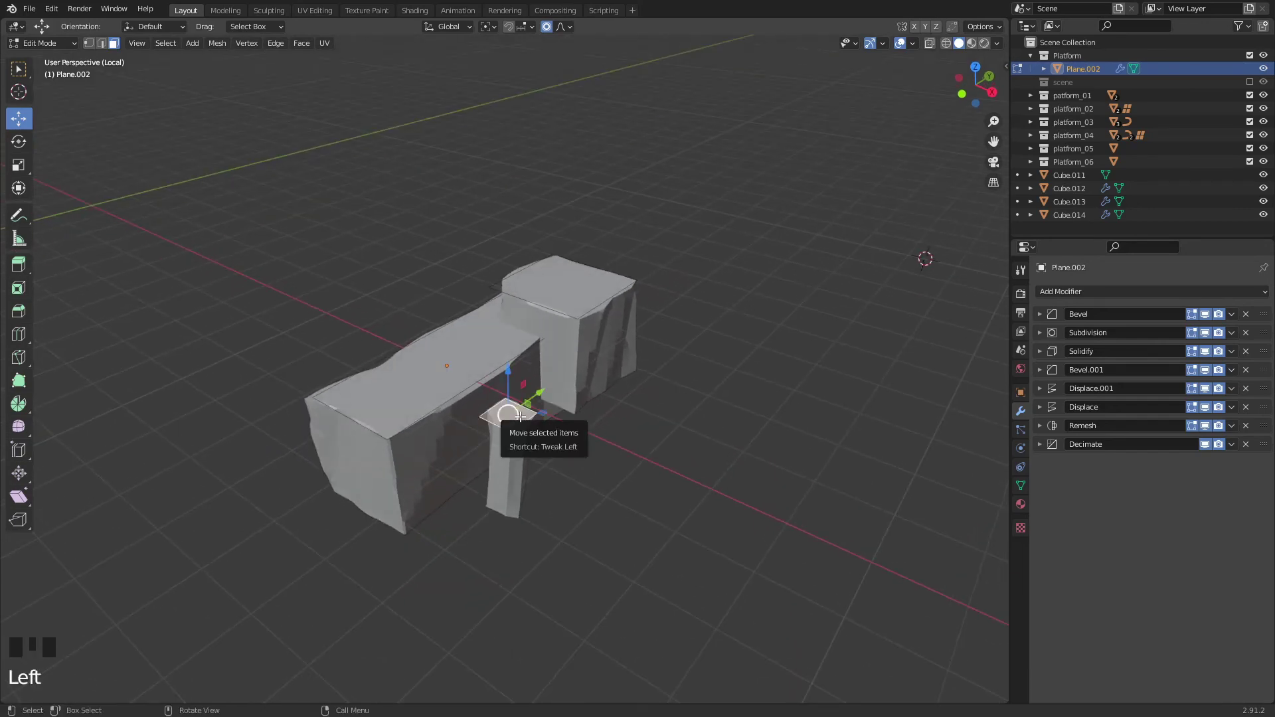
{"action": "key", "text": "x"}
{"action": "left_click", "coordinate": [520, 416]}
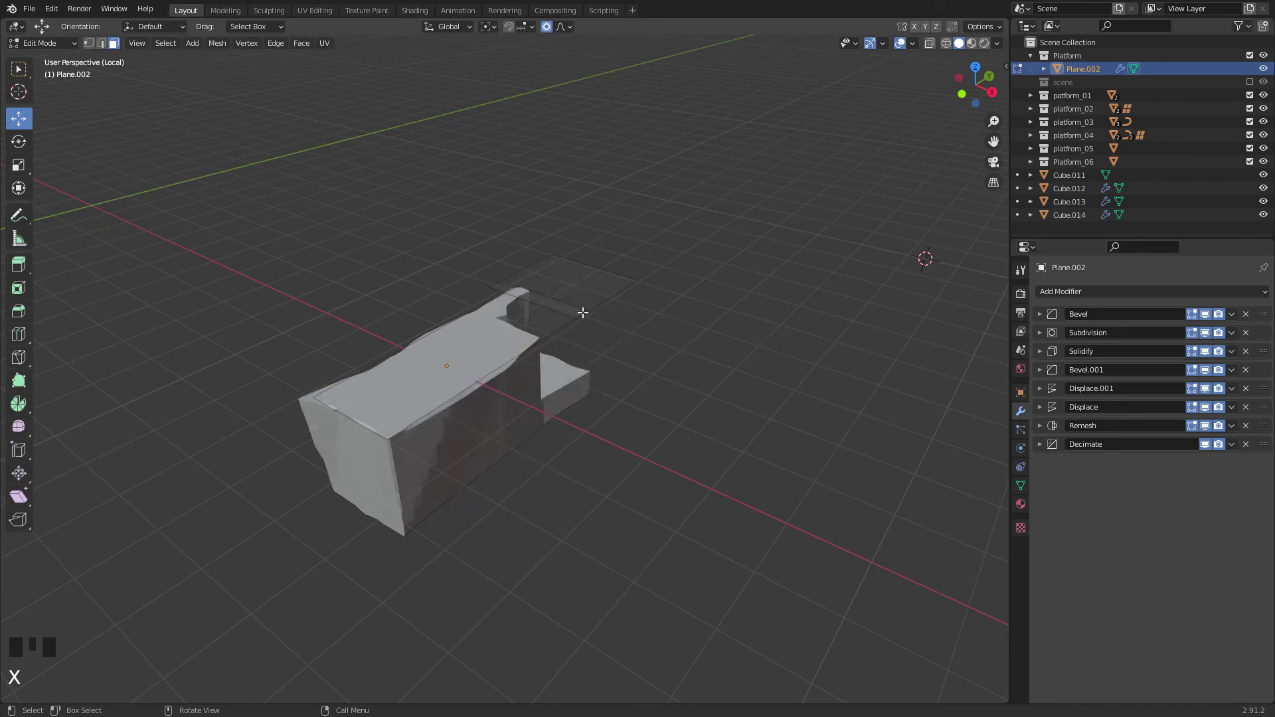
{"action": "left_click", "coordinate": [596, 292]}
{"action": "left_click_drag", "start_coordinate": [612, 296], "coordinate": [616, 307]}
{"action": "left_click", "coordinate": [595, 463]}
{"action": "key", "text": "Tab"}
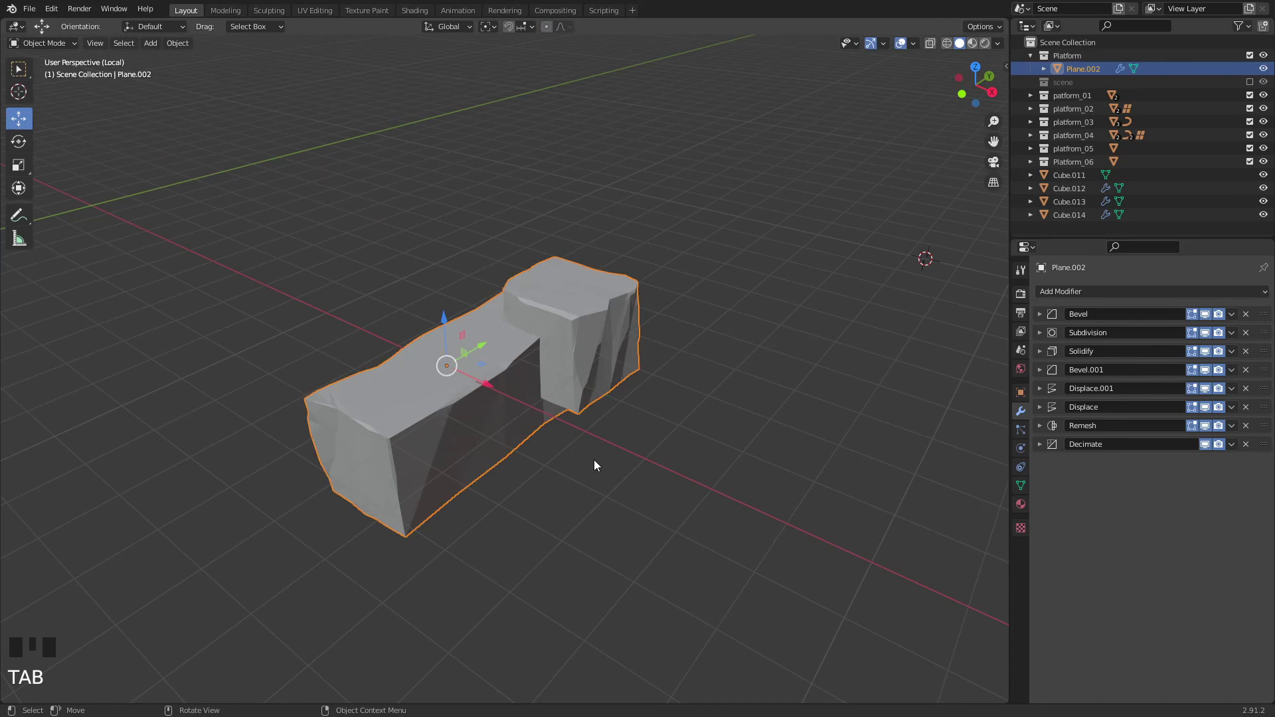
Add a new mesh plane and move it directly beside the rocky platform.
{"action": "key", "text": "shift+a"}
{"action": "key", "text": "shift+a"}
{"action": "mouse_move", "coordinate": [517, 449]}
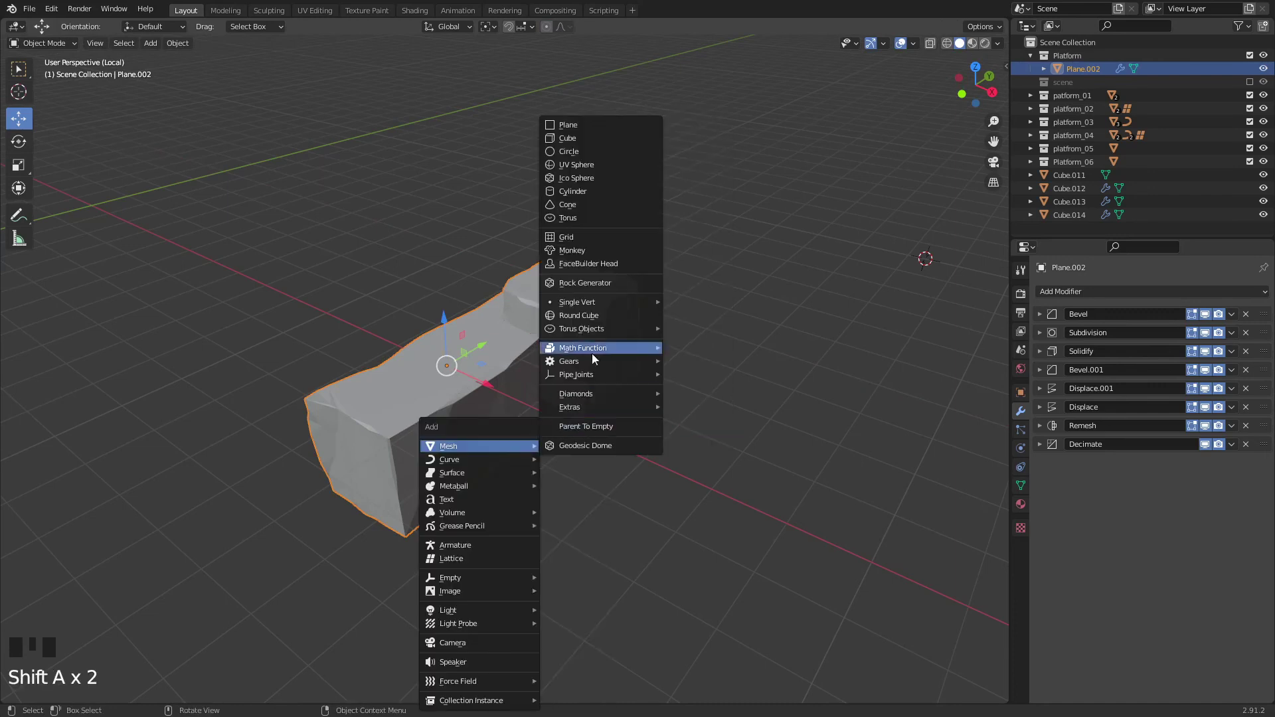
{"action": "left_click", "coordinate": [586, 126]}
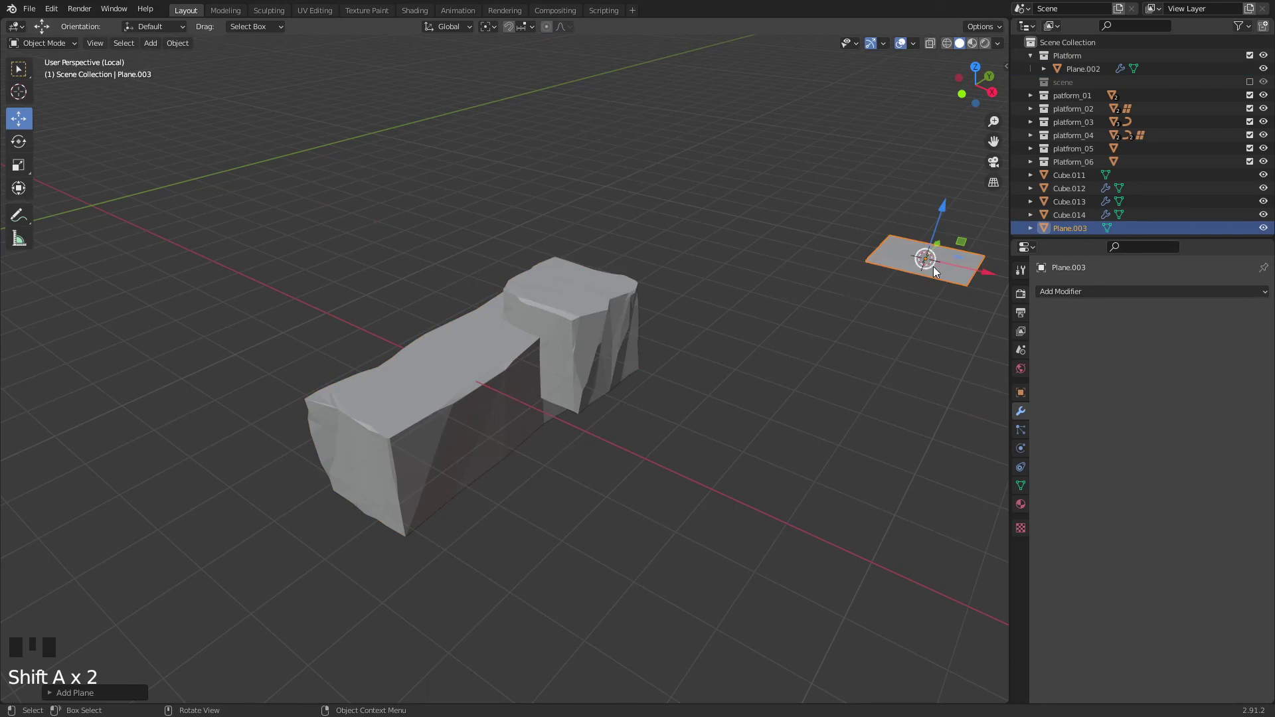
{"action": "left_click_drag", "start_coordinate": [955, 255], "coordinate": [573, 398]}
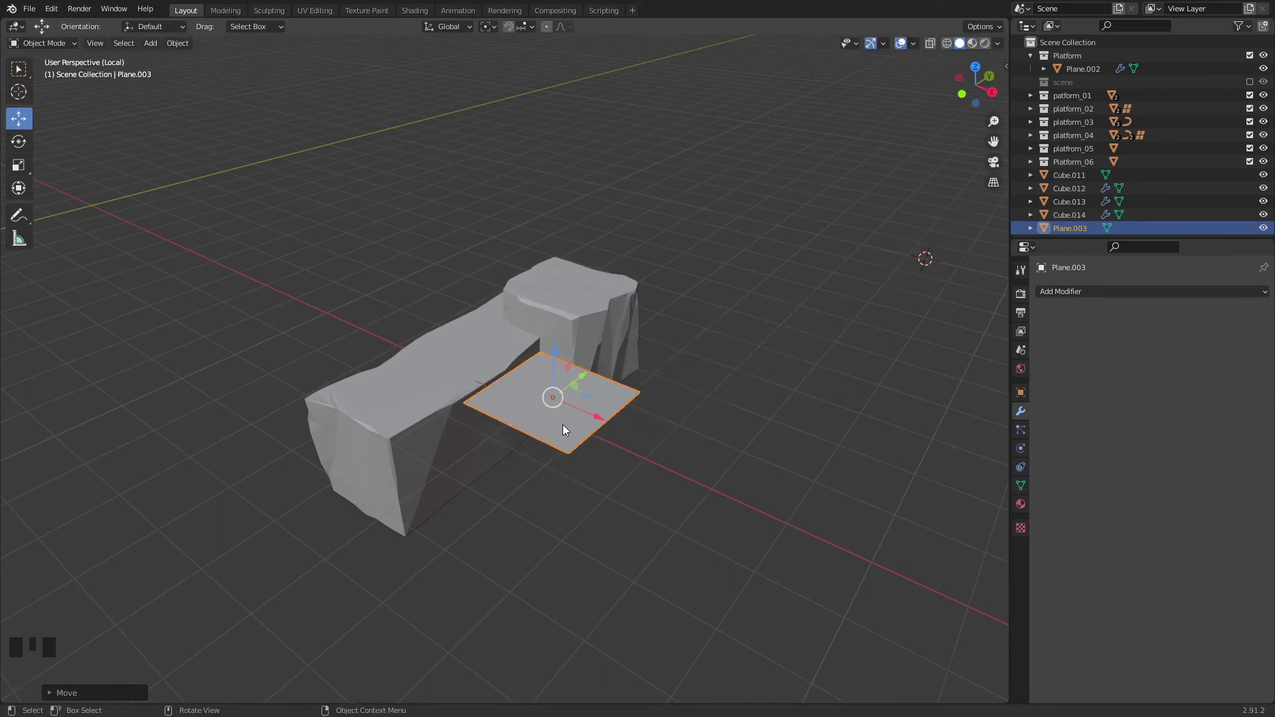
Link the modifiers of Plane.002 to the new plane so it takes on the same rock shape.
{"action": "left_click", "coordinate": [426, 376], "text": "shift"}
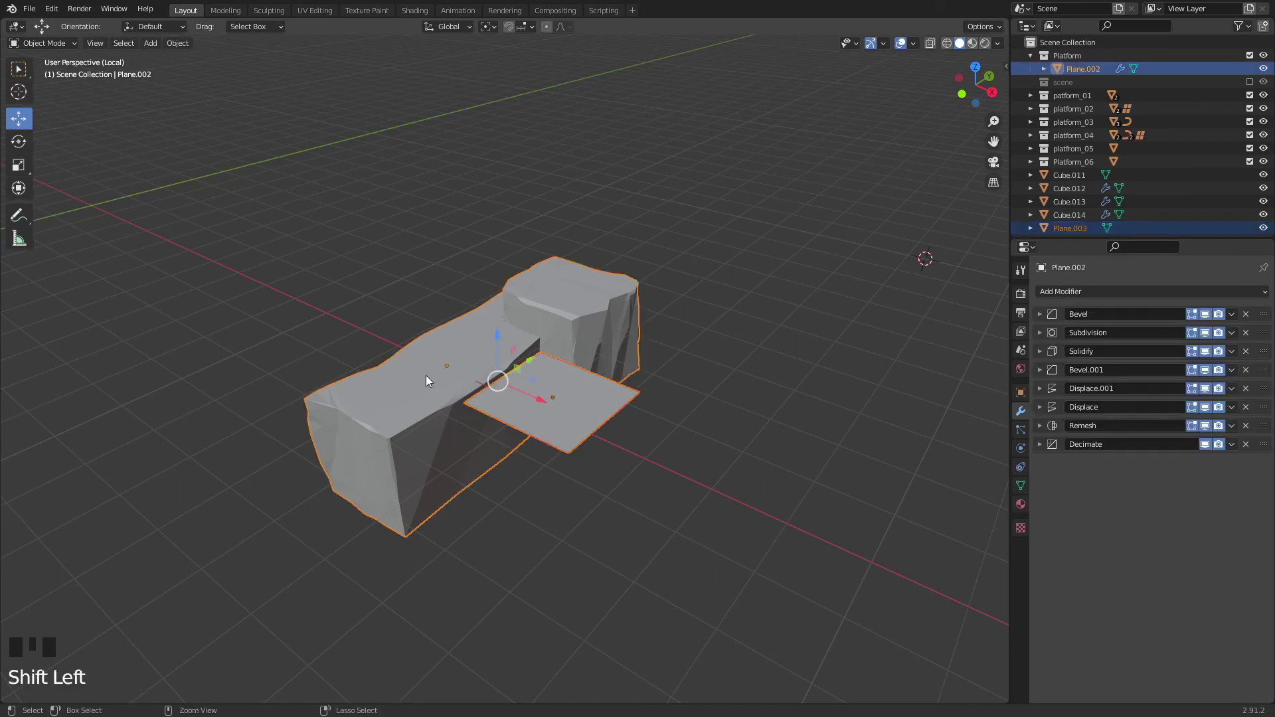
{"action": "key", "text": "ctrl+l"}
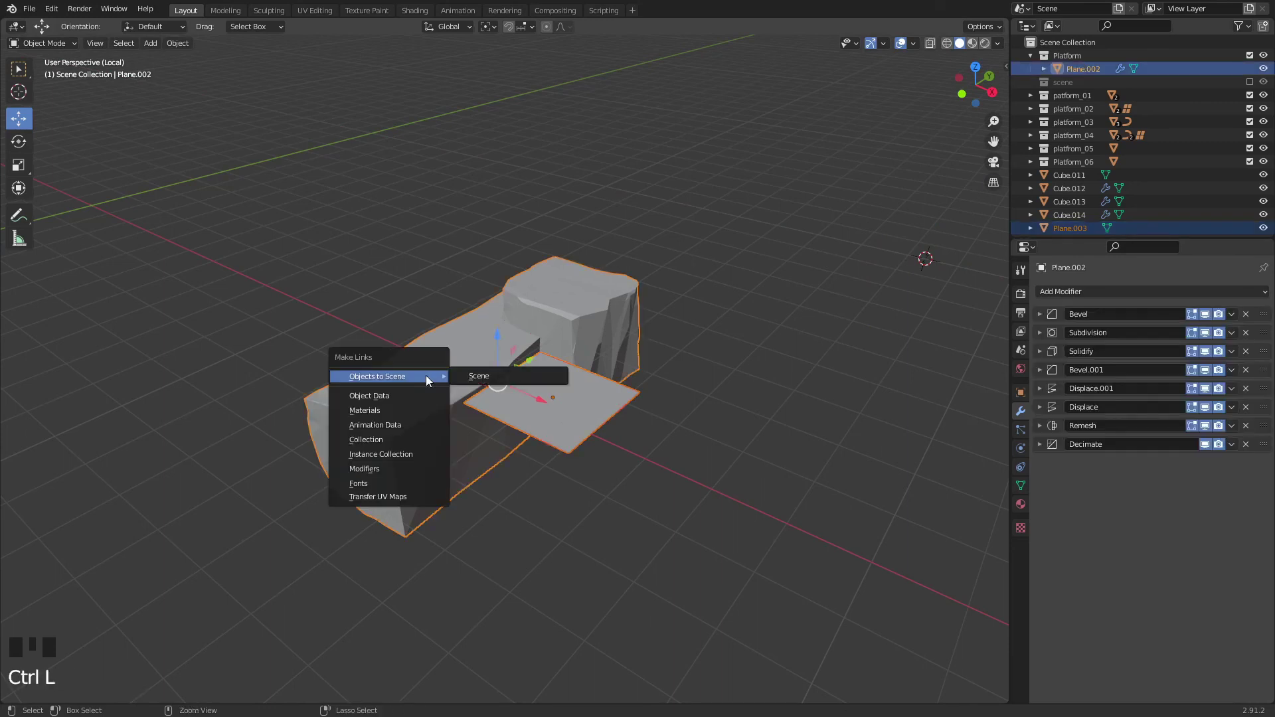
{"action": "left_click", "coordinate": [399, 469]}
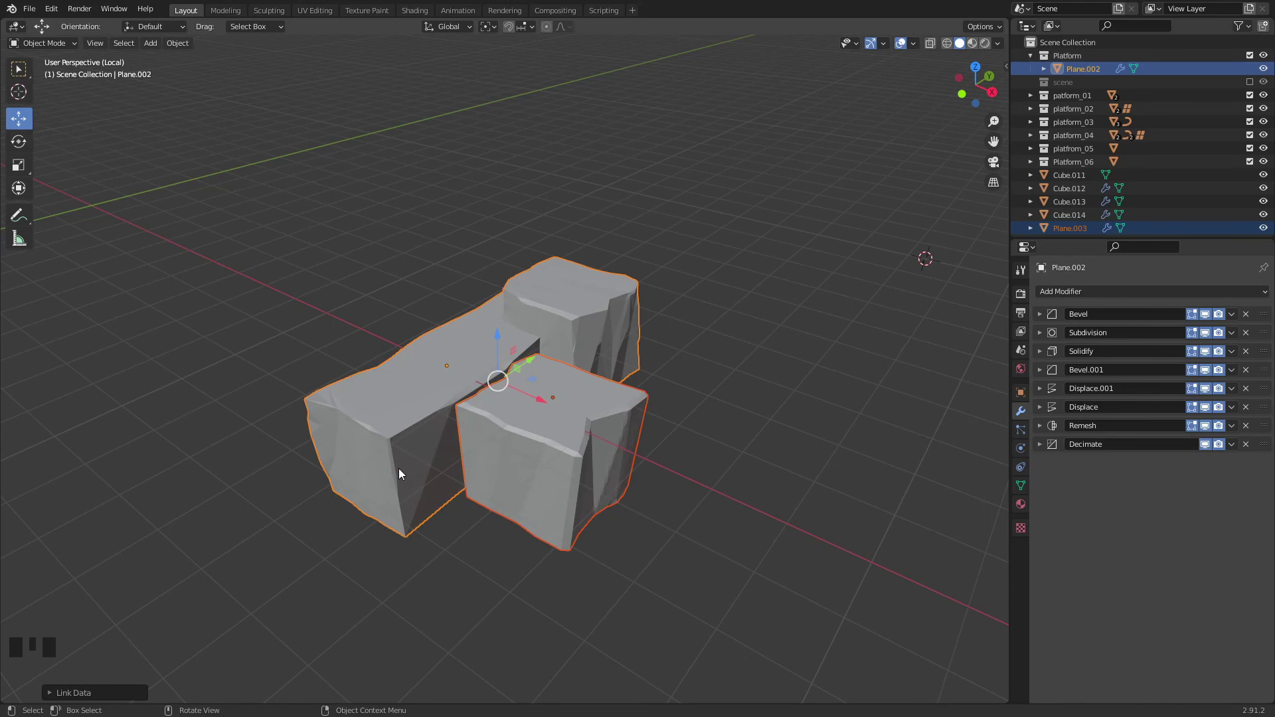
{"action": "key", "text": "ctrl+l"}
{"action": "left_click", "coordinate": [687, 415]}
Move the new rock block Plane.003 past the raised end of Plane.002 and lift it slightly higher.
{"action": "left_click", "coordinate": [576, 445]}
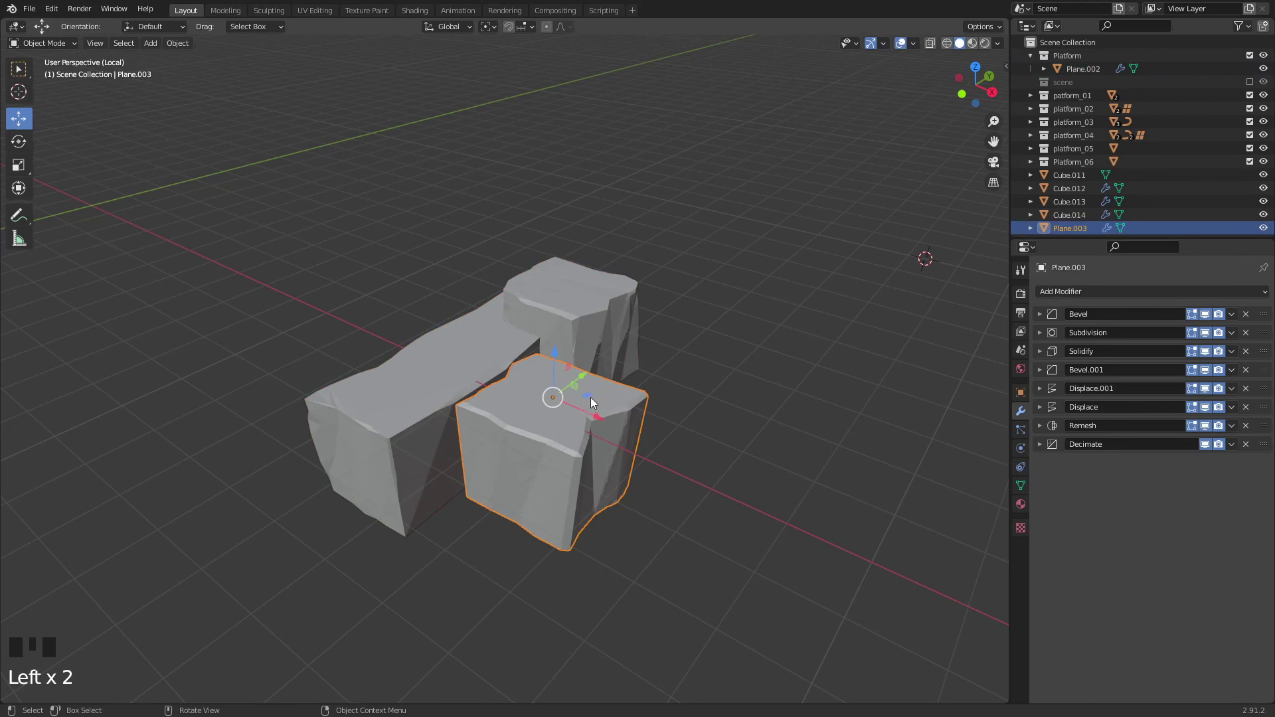
{"action": "left_click_drag", "start_coordinate": [591, 398], "coordinate": [715, 302]}
{"action": "left_click_drag", "start_coordinate": [682, 258], "coordinate": [685, 217]}
Open Plane.003 for mesh editing and enlarge the block by moving its plane's edges outward.
{"action": "key", "text": "Tab"}
{"action": "middle_click_drag", "start_coordinate": [696, 261], "coordinate": [685, 251]}
{"action": "scroll", "coordinate": [686, 251], "scroll_direction": "up", "scroll_amount": 3}
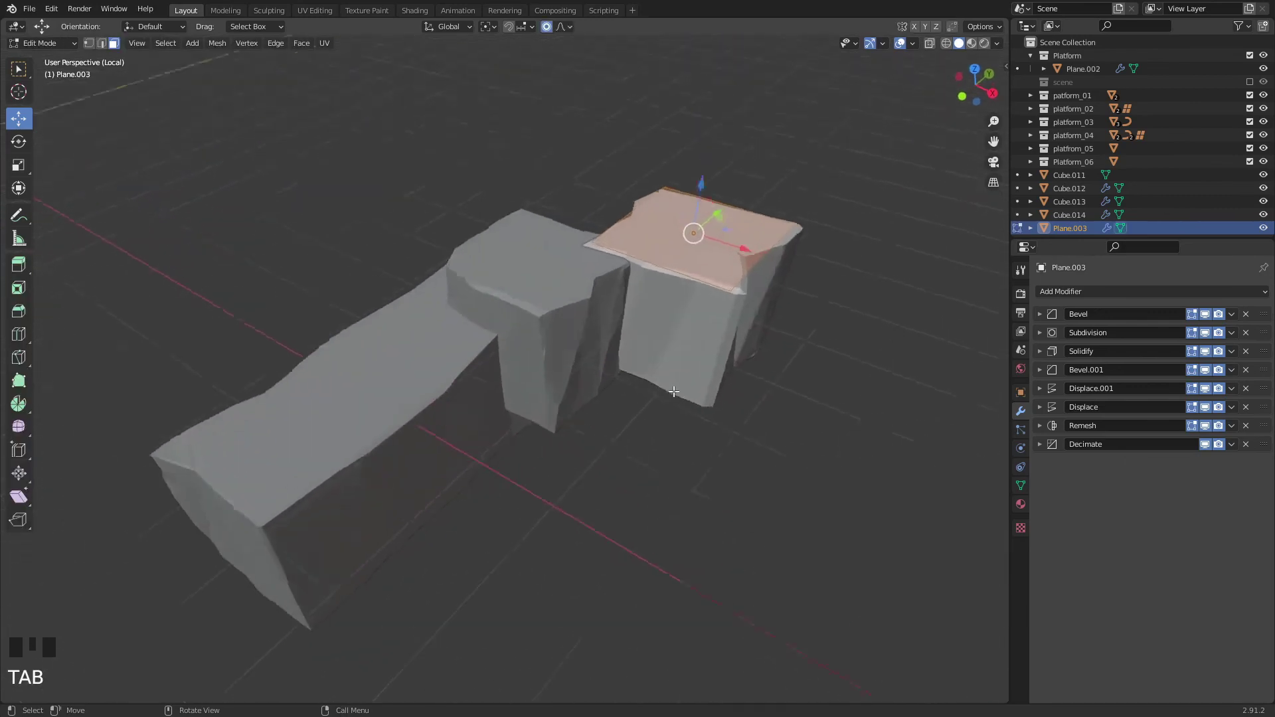
{"action": "middle_click_drag", "start_coordinate": [723, 211], "coordinate": [669, 333], "text": "shift"}
{"action": "middle_click_drag", "start_coordinate": [551, 352], "coordinate": [564, 353]}
{"action": "left_click", "coordinate": [101, 44]}
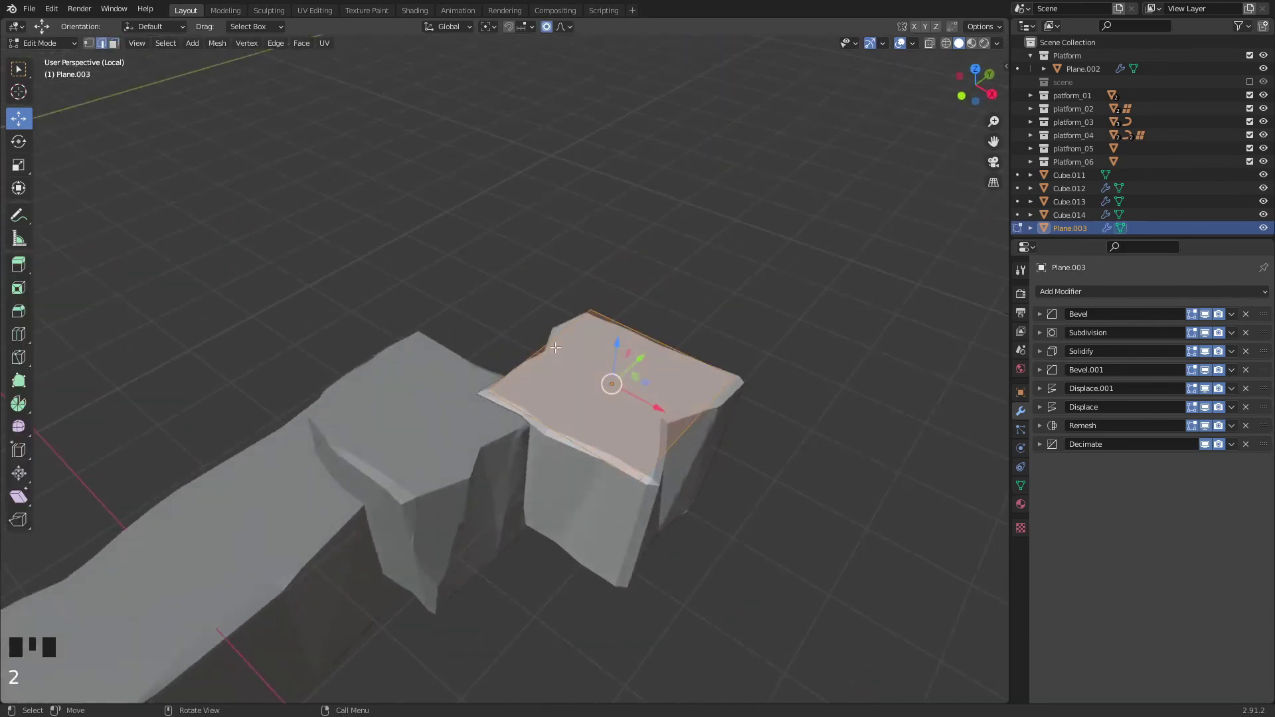
{"action": "left_click", "coordinate": [550, 340]}
{"action": "left_click_drag", "start_coordinate": [590, 370], "coordinate": [713, 297]}
{"action": "left_click", "coordinate": [574, 303]}
{"action": "middle_click_drag", "start_coordinate": [714, 297], "coordinate": [668, 320]}
Try raising the far edge of Plane.003 vertically to slope its top, and undo the move.
{"action": "mouse_move", "coordinate": [646, 271]}
{"action": "left_mouse_down"}
{"action": "mouse_move", "coordinate": [639, 208]}
{"action": "mouse_move", "coordinate": [639, 249]}
{"action": "left_mouse_up"}
{"action": "key", "text": "ctrl+z"}
{"action": "mouse_move", "coordinate": [654, 399]}
{"action": "middle_mouse_down"}
{"action": "mouse_move", "coordinate": [651, 410]}
{"action": "mouse_move", "coordinate": [515, 425]}
{"action": "mouse_move", "coordinate": [664, 383]}
{"action": "middle_mouse_up"}
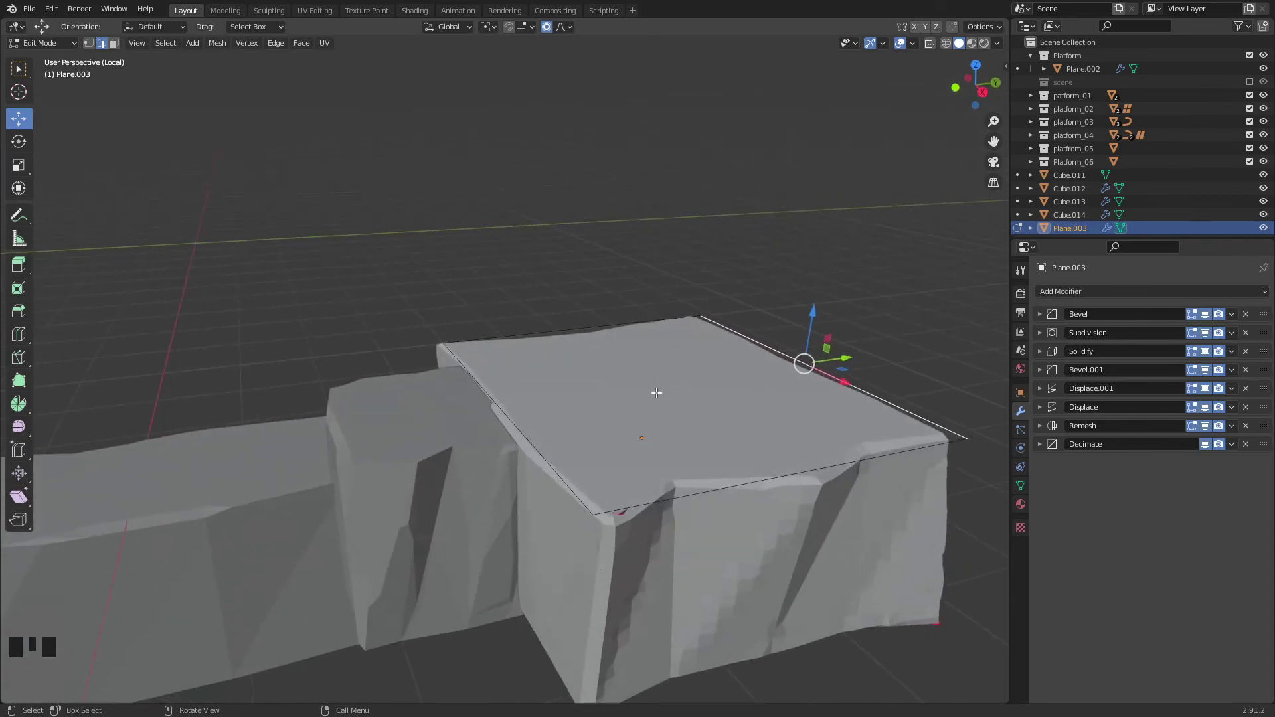
{"action": "left_click_drag", "start_coordinate": [815, 311], "coordinate": [809, 156]}
{"action": "middle_click_drag", "start_coordinate": [727, 359], "coordinate": [108, 520]}
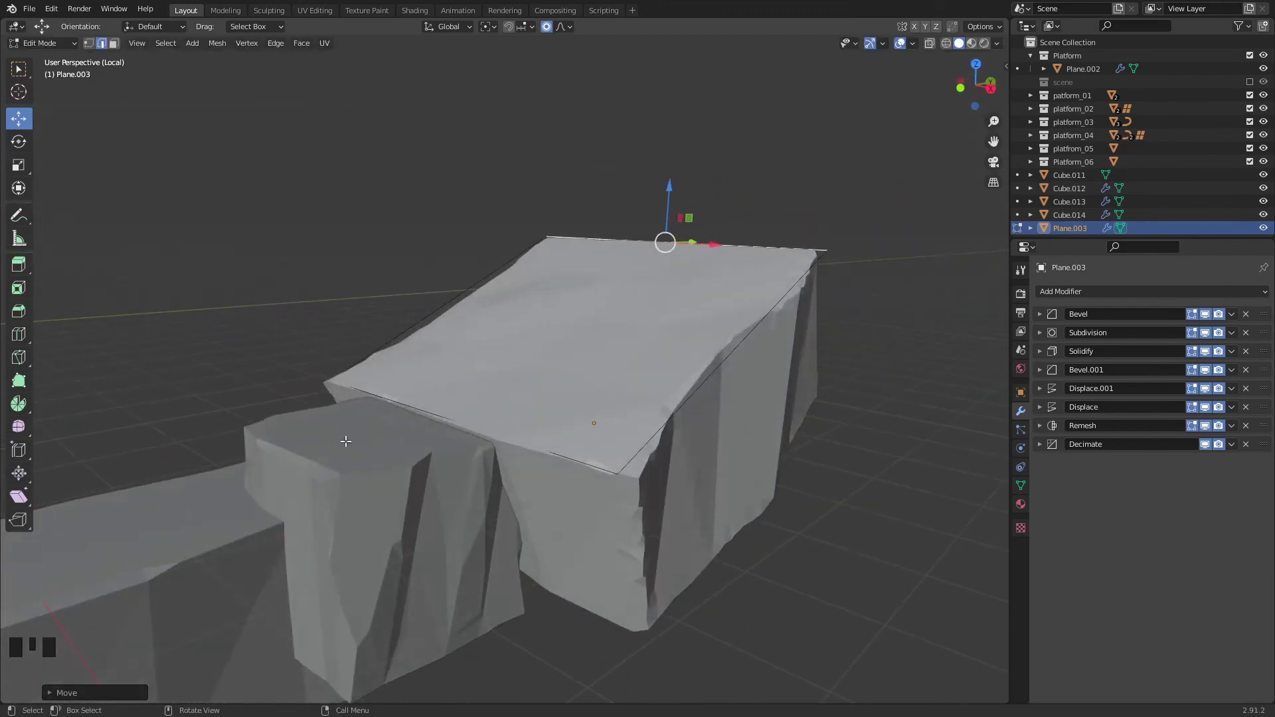
{"action": "middle_click_drag", "start_coordinate": [346, 441], "coordinate": [317, 453]}
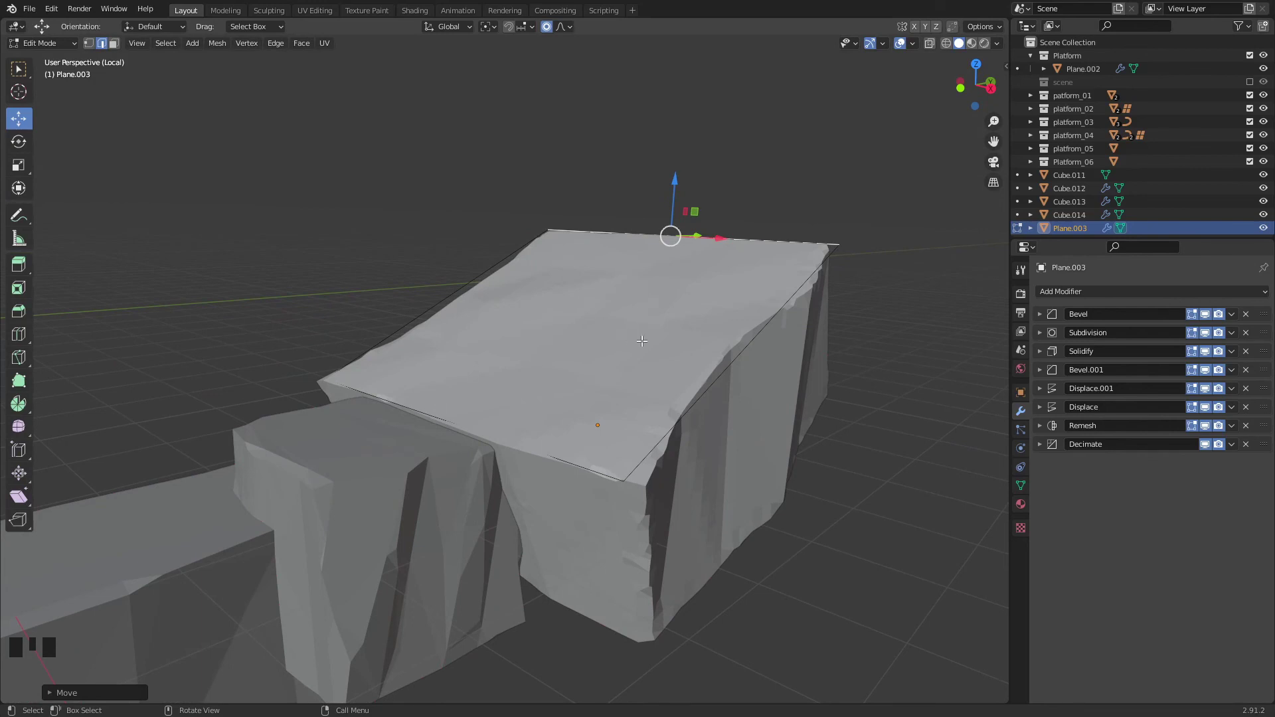
{"action": "middle_click_drag", "start_coordinate": [641, 341], "coordinate": [452, 395]}
{"action": "middle_click_drag", "start_coordinate": [554, 337], "coordinate": [660, 288]}
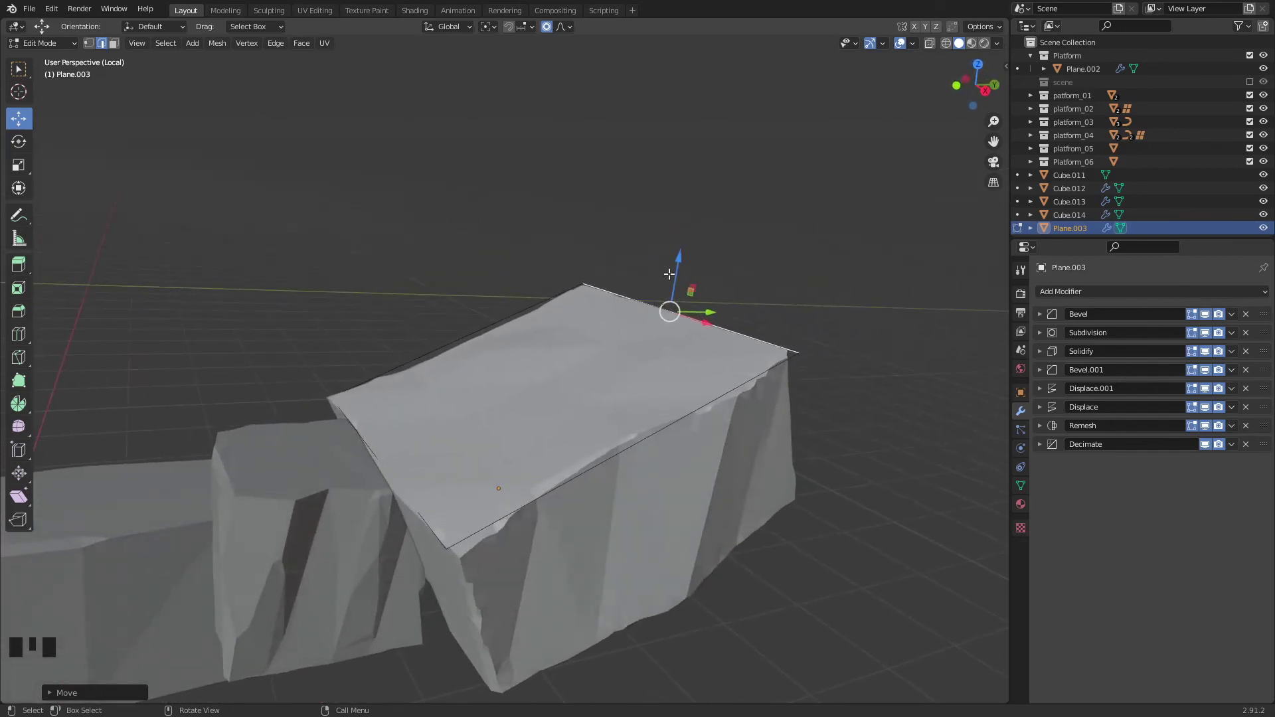
{"action": "key", "text": "ctrl+z"}
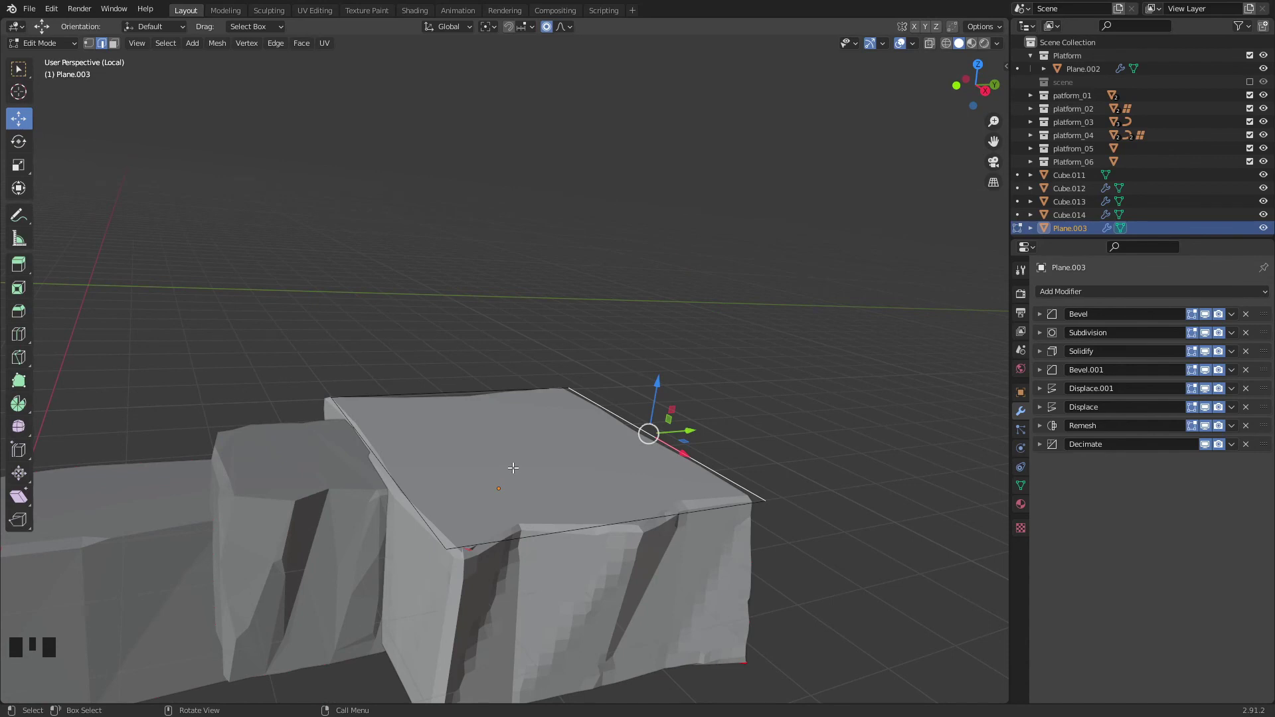
Subdivide the top face of Plane.003 into four faces.
{"action": "middle_click_drag", "start_coordinate": [570, 494], "coordinate": [570, 494]}
{"action": "right_click", "coordinate": [569, 493]}
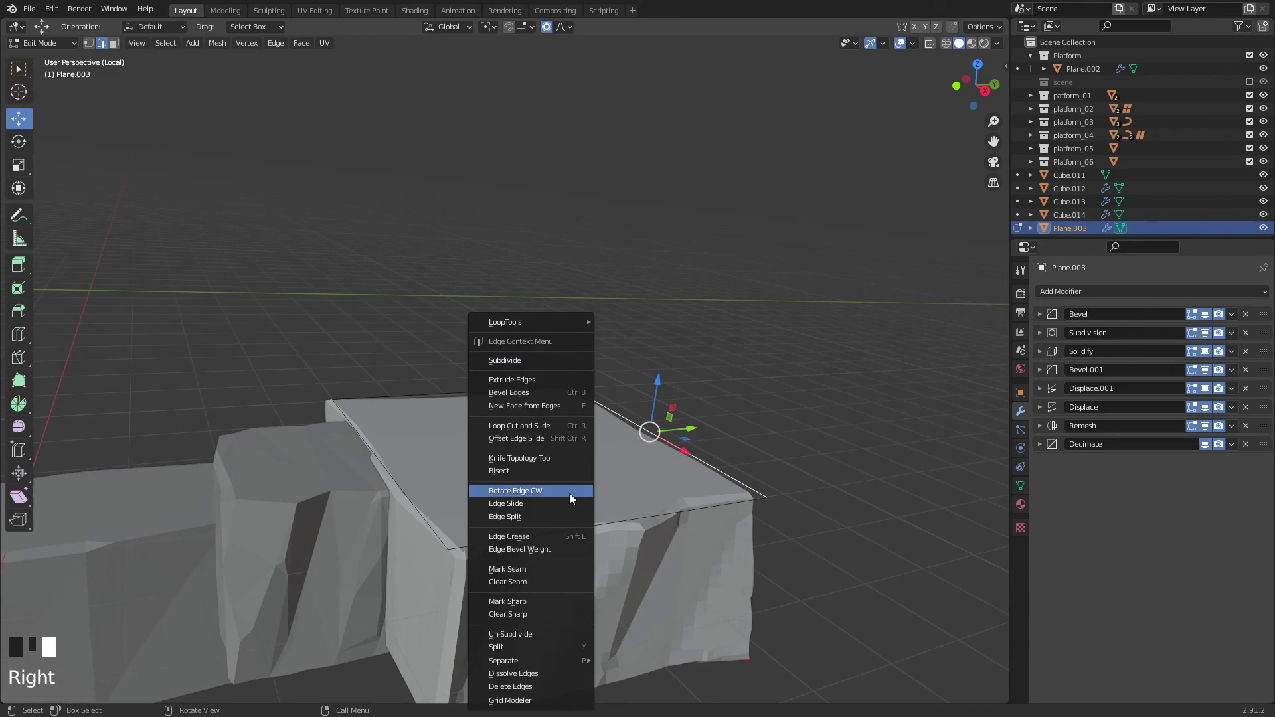
{"action": "key", "text": "3"}
{"action": "left_click", "coordinate": [527, 442]}
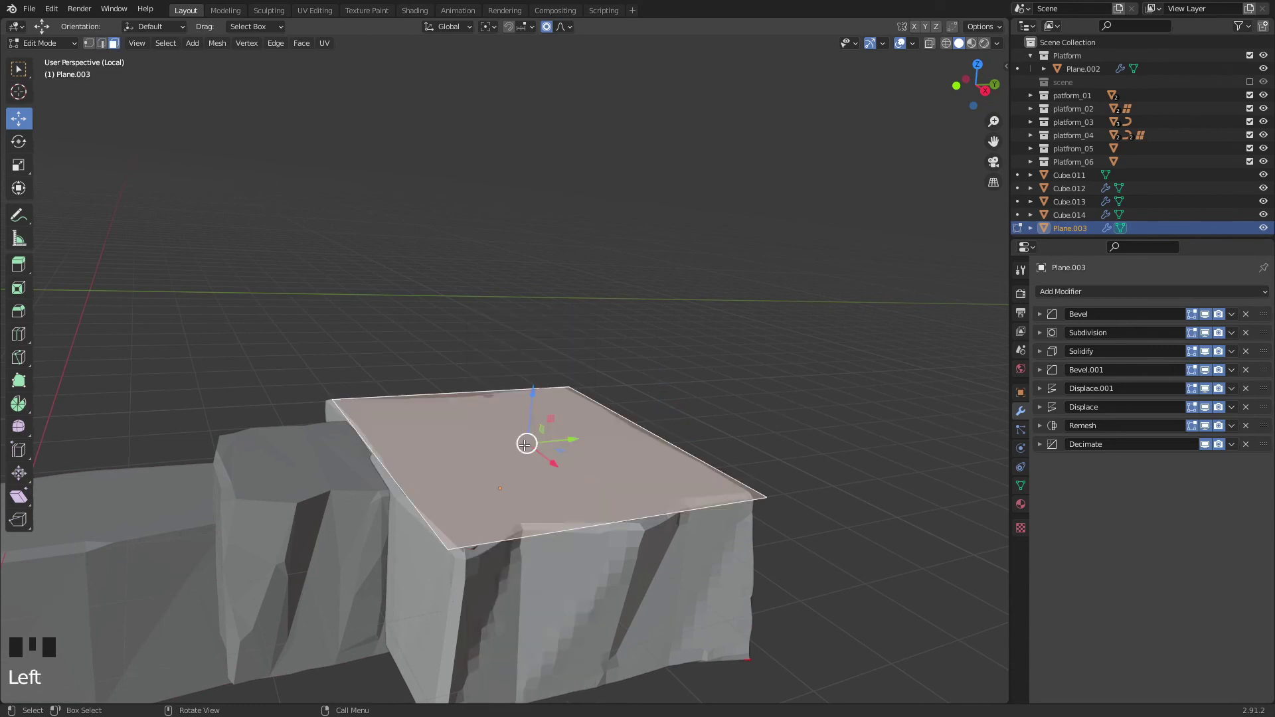
{"action": "right_click", "coordinate": [524, 445]}
{"action": "left_click", "coordinate": [510, 445]}
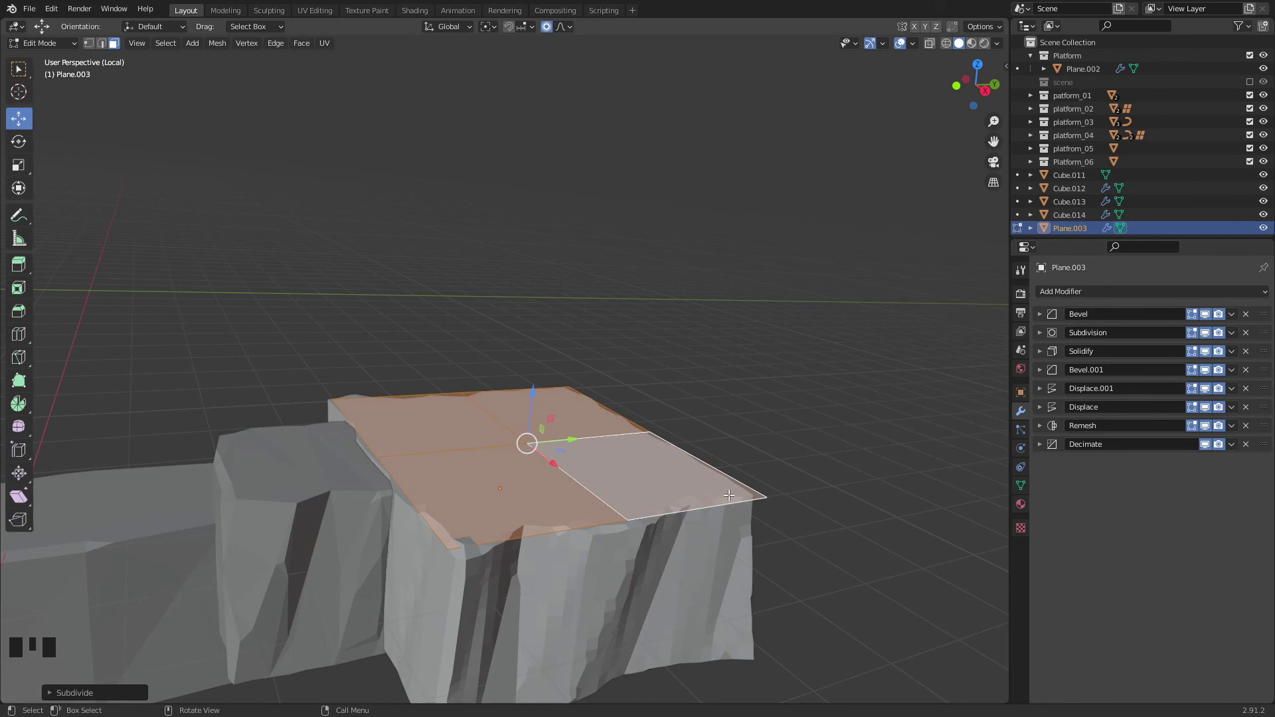
Shift the outer half of Plane.003's front edge along the X axis to reshape the block's outline, and finish mesh editing.
{"action": "double_click", "coordinate": [751, 500]}
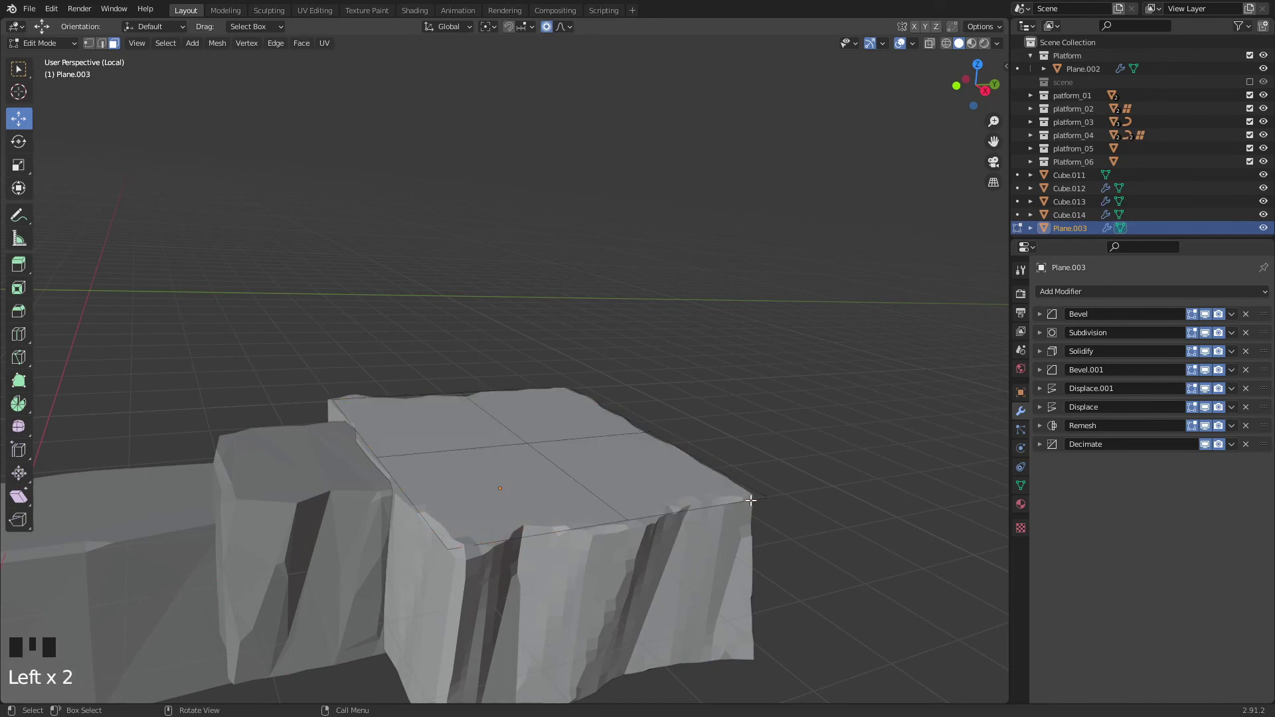
{"action": "key", "text": "2"}
{"action": "left_click", "coordinate": [750, 499]}
{"action": "left_click", "coordinate": [751, 487], "text": "alt"}
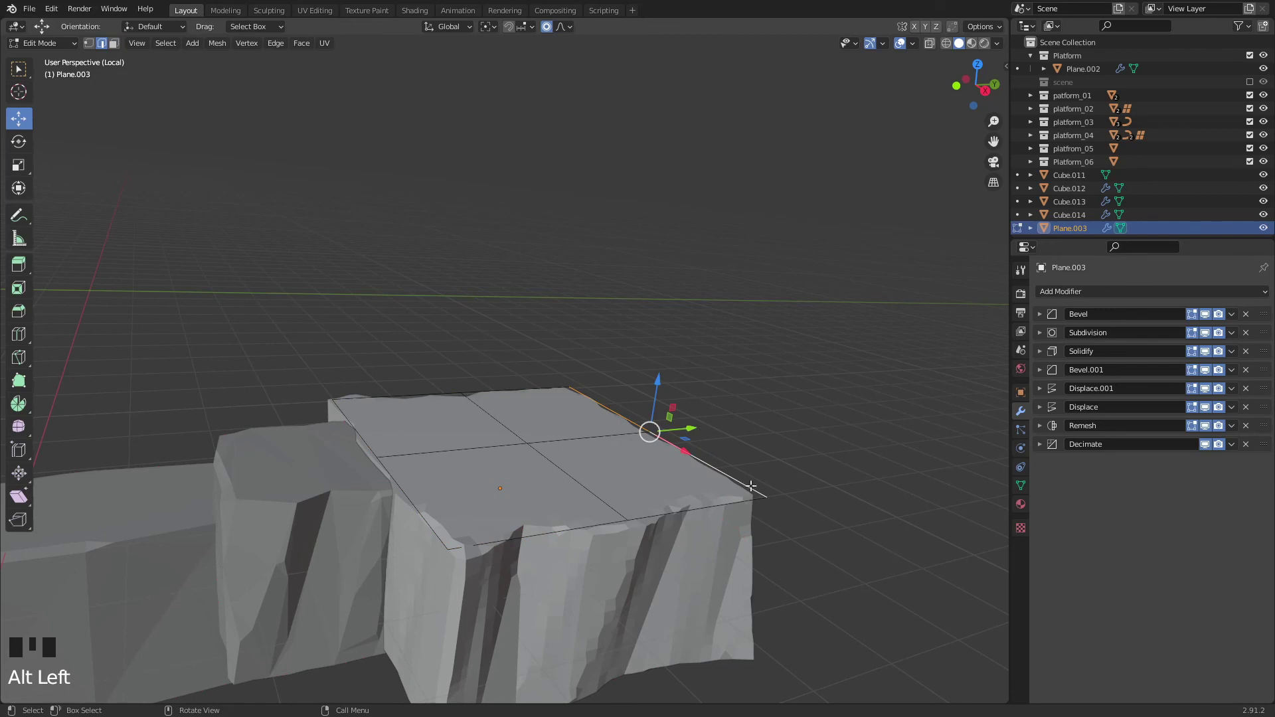
{"action": "left_click", "coordinate": [743, 503]}
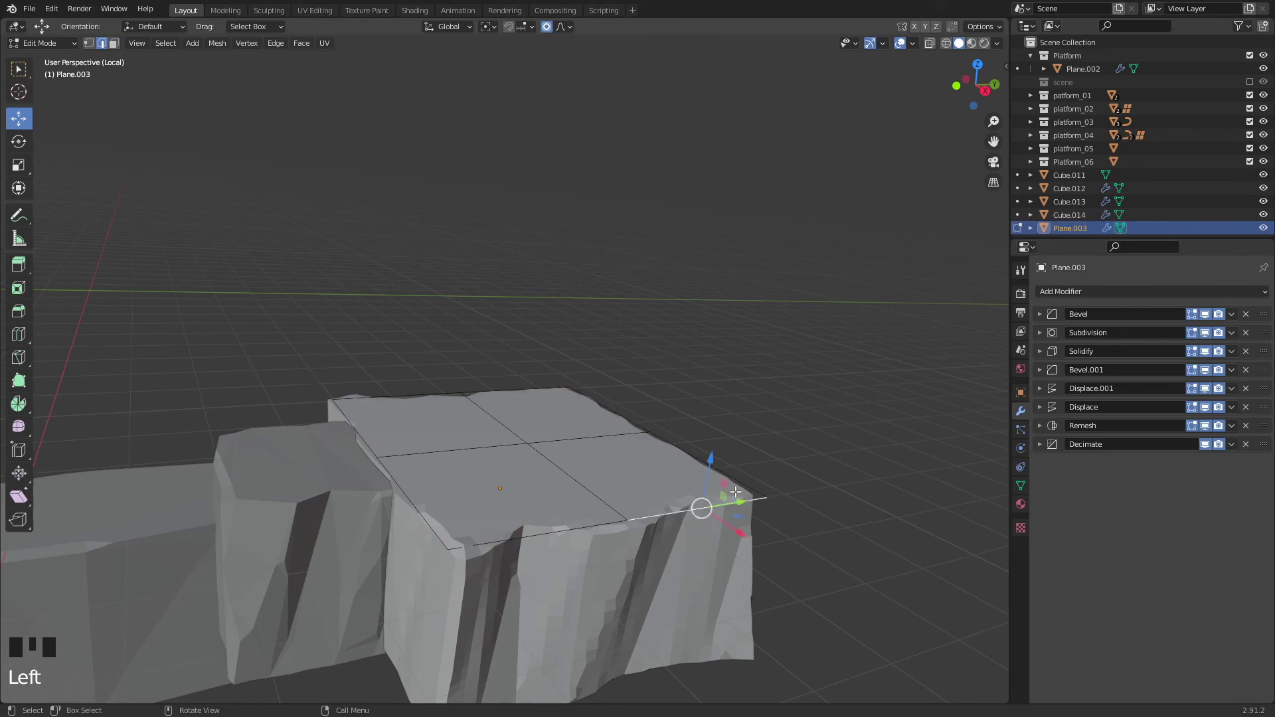
{"action": "left_click_drag", "start_coordinate": [741, 537], "coordinate": [774, 521]}
{"action": "middle_click_drag", "start_coordinate": [774, 521], "coordinate": [591, 473]}
{"action": "key", "text": "Tab"}
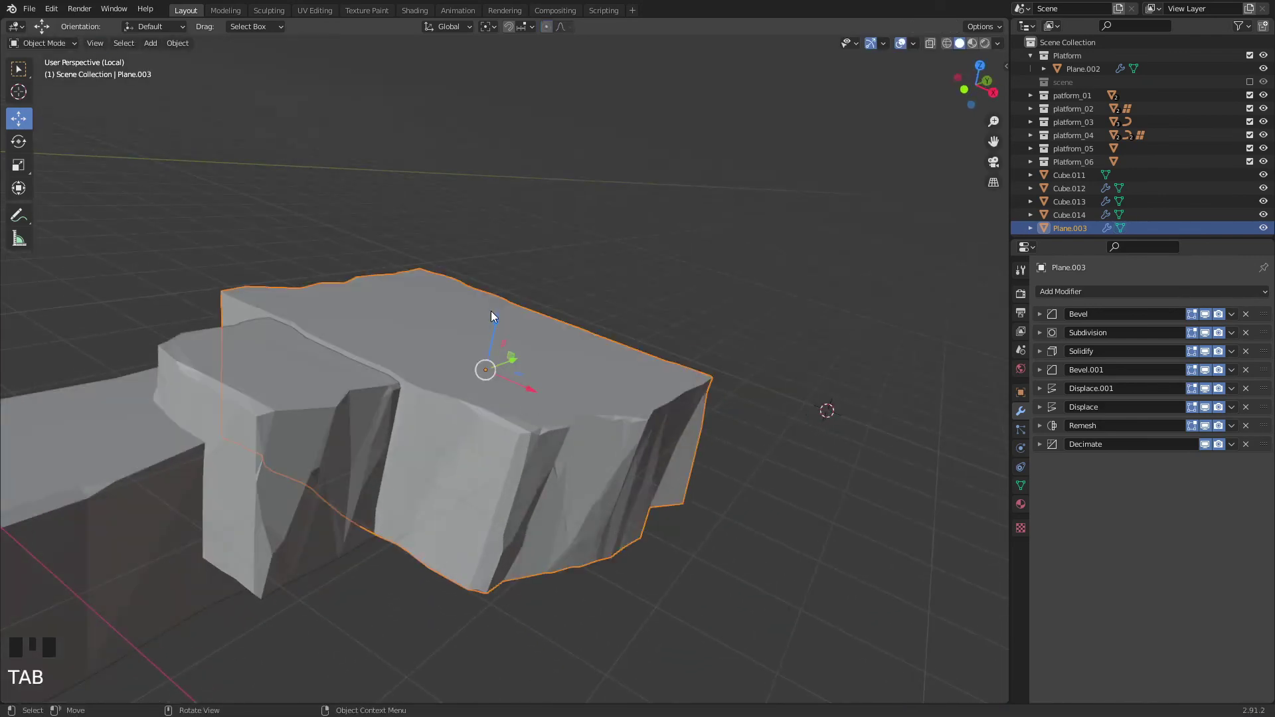
Raise Plane.003 slightly and increase its Solidify thickness to 3.09 m so the block reaches further down.
{"action": "left_click_drag", "start_coordinate": [492, 316], "coordinate": [513, 295]}
{"action": "middle_click_drag", "start_coordinate": [513, 295], "coordinate": [551, 372]}
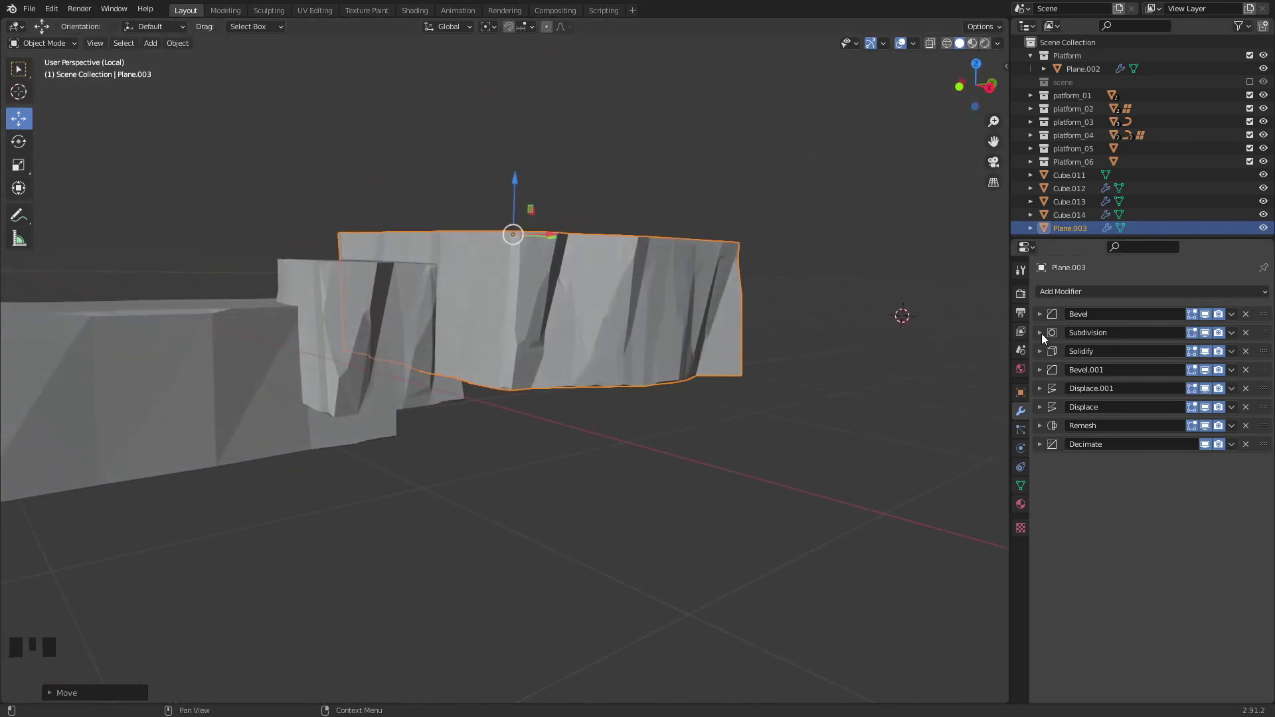
{"action": "left_click", "coordinate": [1041, 353]}
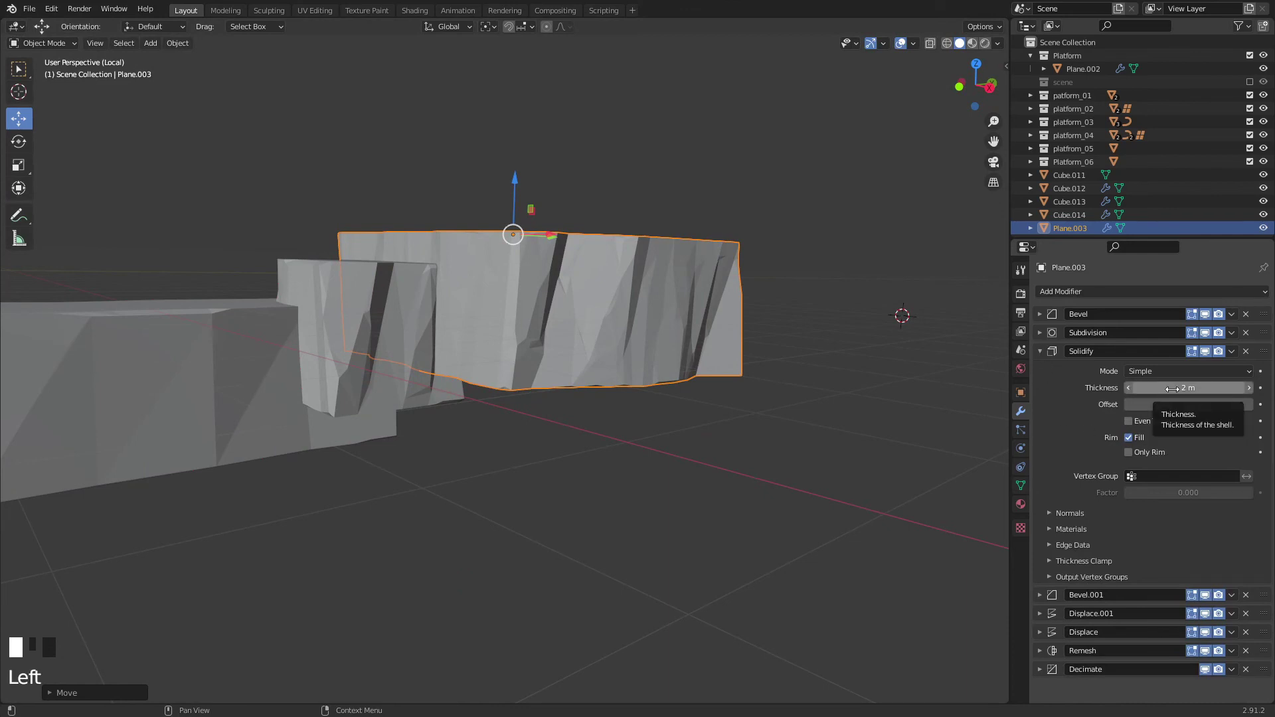
{"action": "left_click_drag", "start_coordinate": [1172, 388], "coordinate": [1195, 389]}
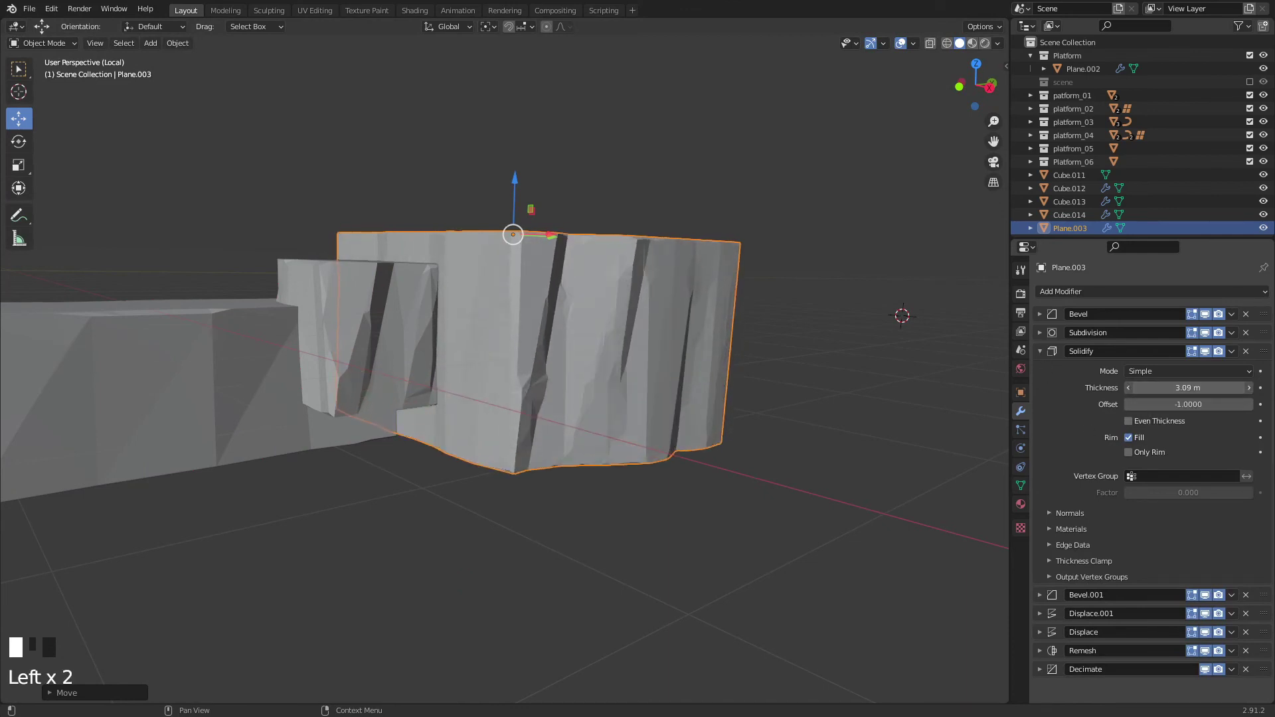
{"action": "left_click", "coordinate": [520, 504]}
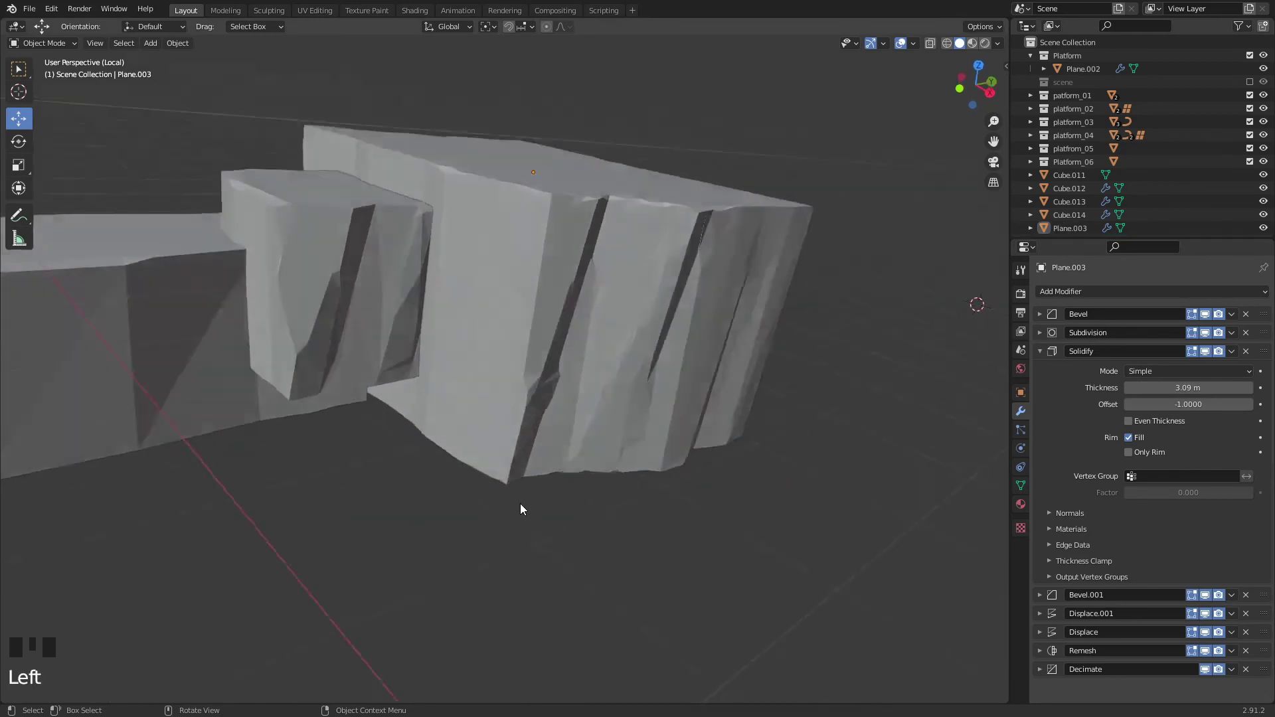
Leave local view and examine the rock platform alongside the other platforms in the scene.
{"action": "middle_click_drag", "start_coordinate": [520, 504], "coordinate": [626, 463]}
{"action": "key", "text": "Tab"}
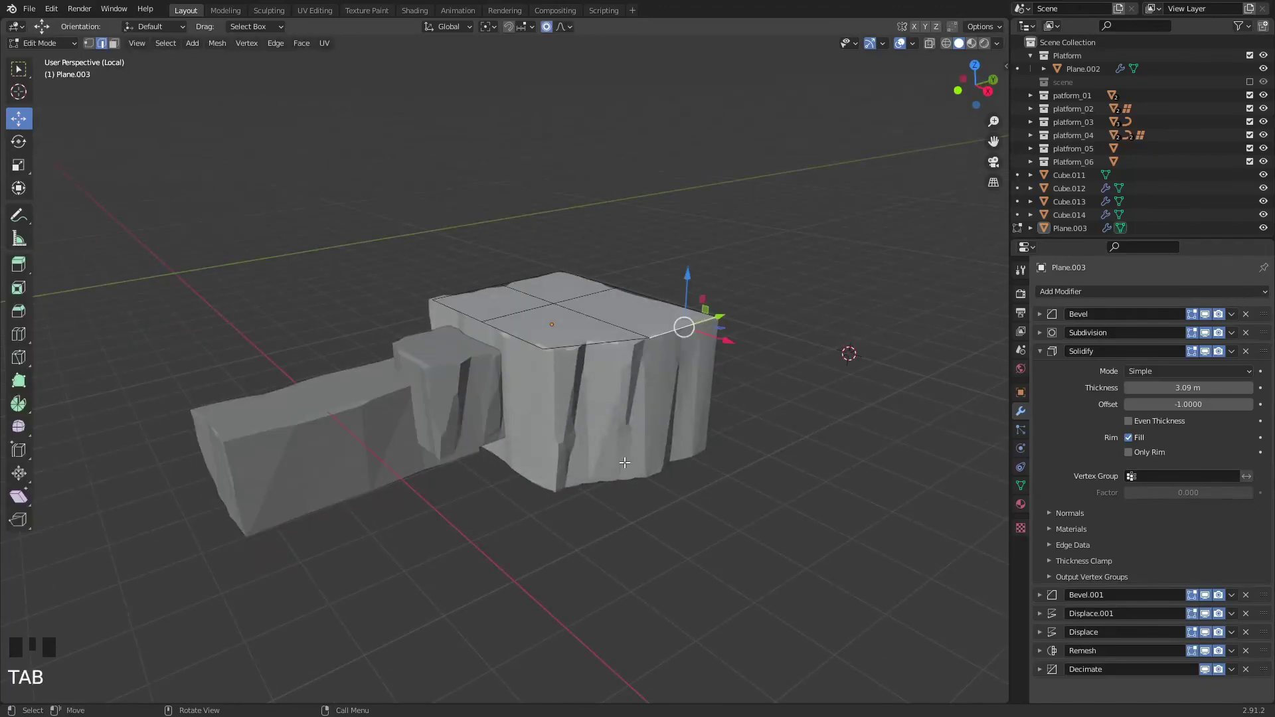
{"action": "key", "text": "Tab"}
{"action": "key", "text": "slash"}
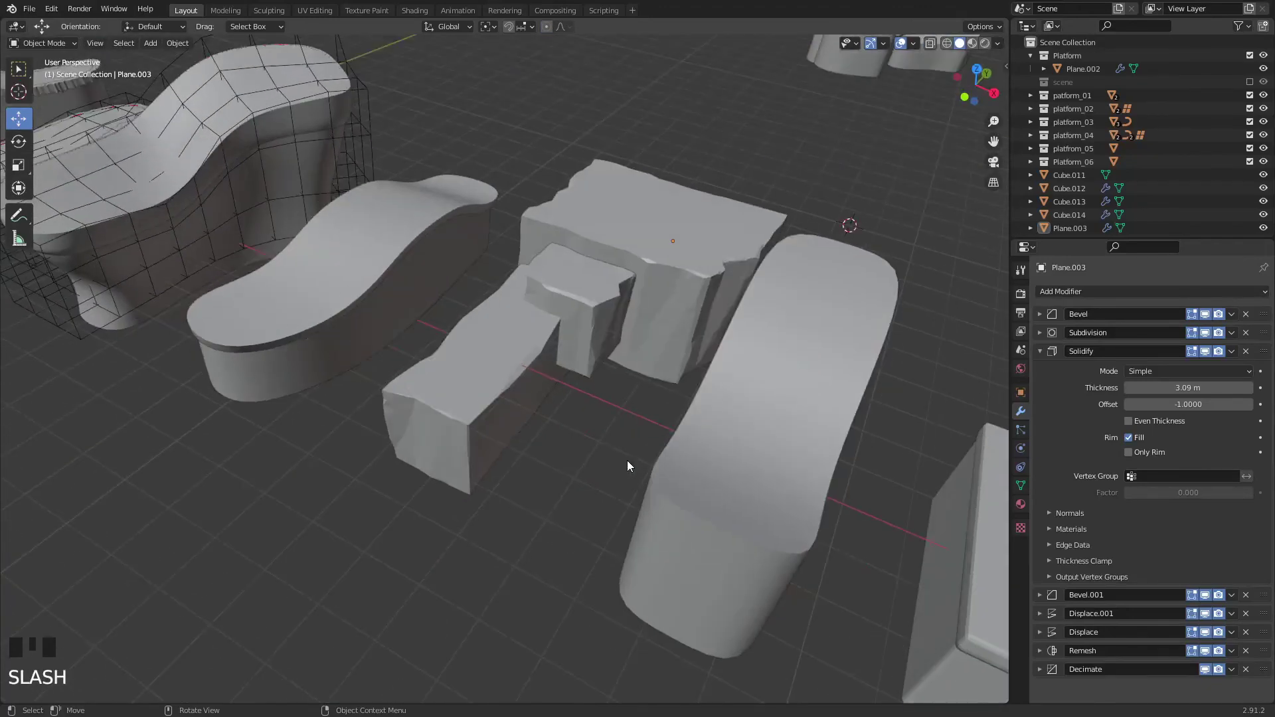
{"action": "left_click_drag", "start_coordinate": [584, 174], "coordinate": [694, 345]}
{"action": "left_click", "coordinate": [573, 488]}
{"action": "scroll", "coordinate": [560, 525], "scroll_direction": "down", "scroll_amount": 3}
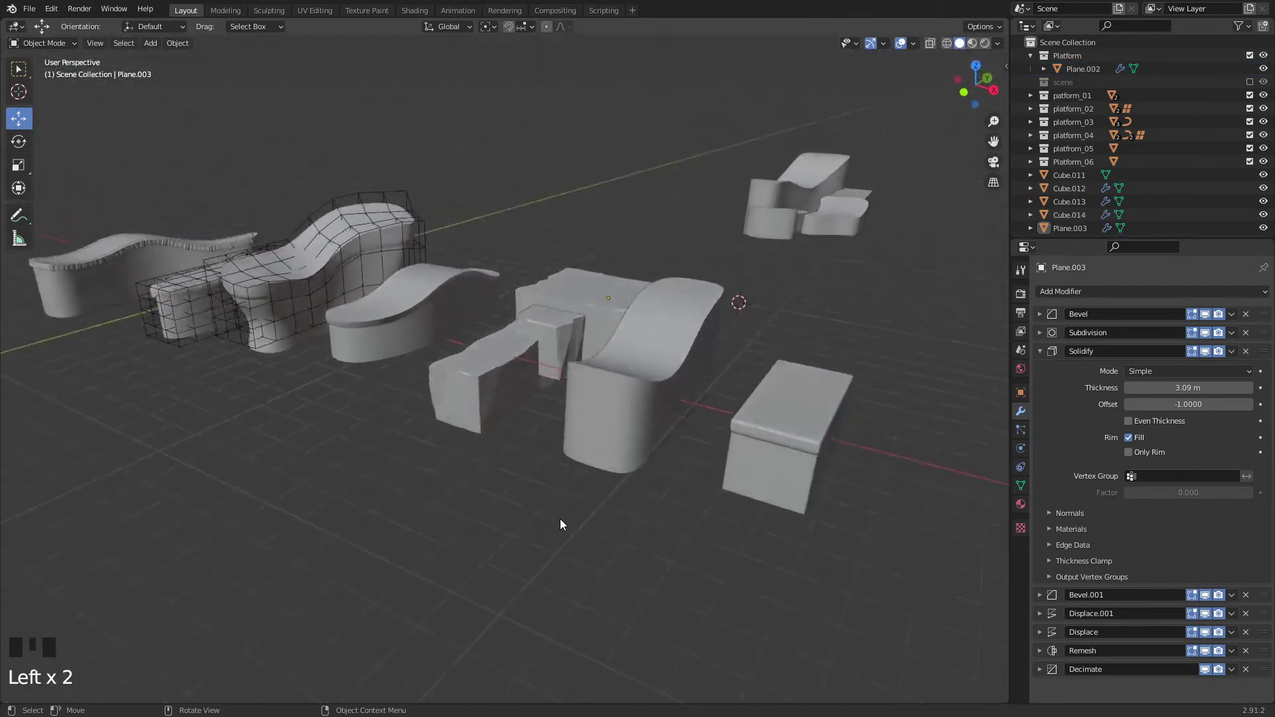
{"action": "scroll", "coordinate": [560, 519], "scroll_direction": "up", "scroll_amount": 1}
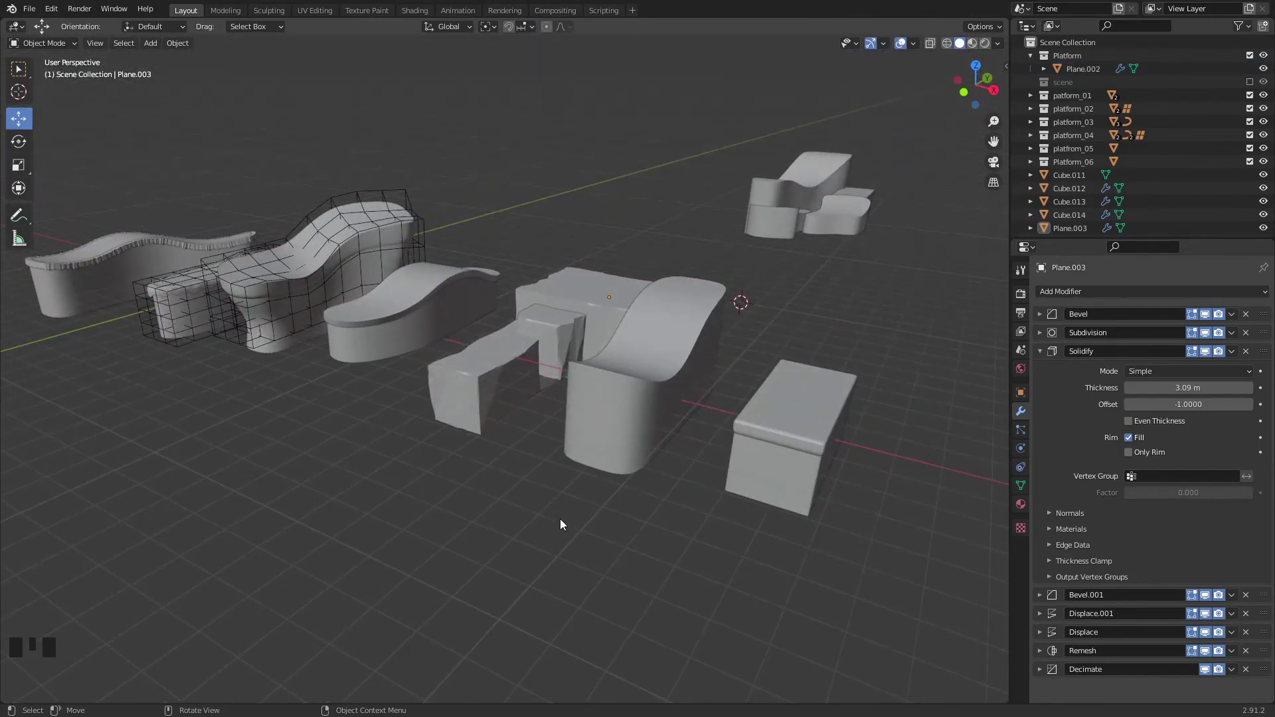